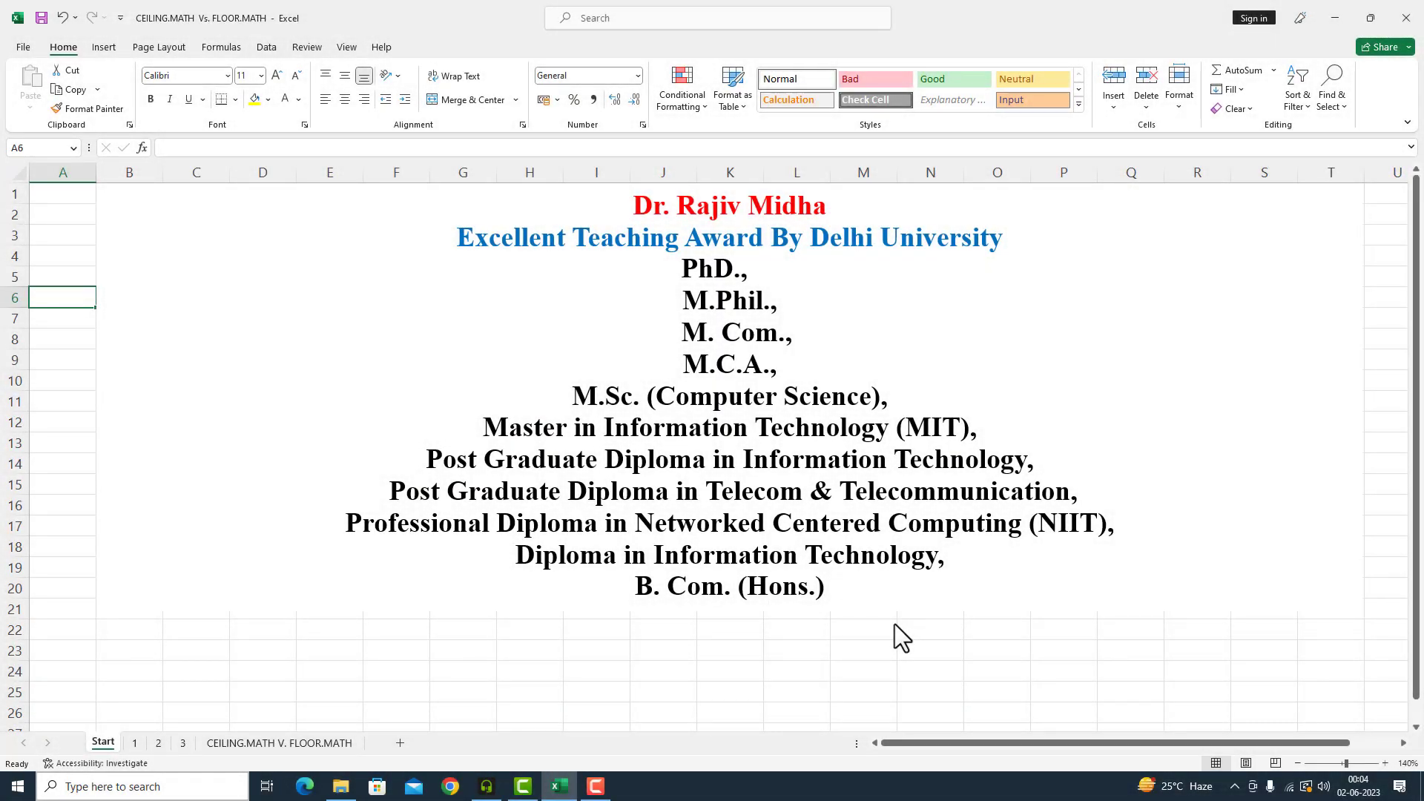
- Go through worksheets 1 and 2, and open the CEILING.MATH V. FLOOR.MATH worksheet
{"action": "key", "text": "ctrl+Page_Down"}
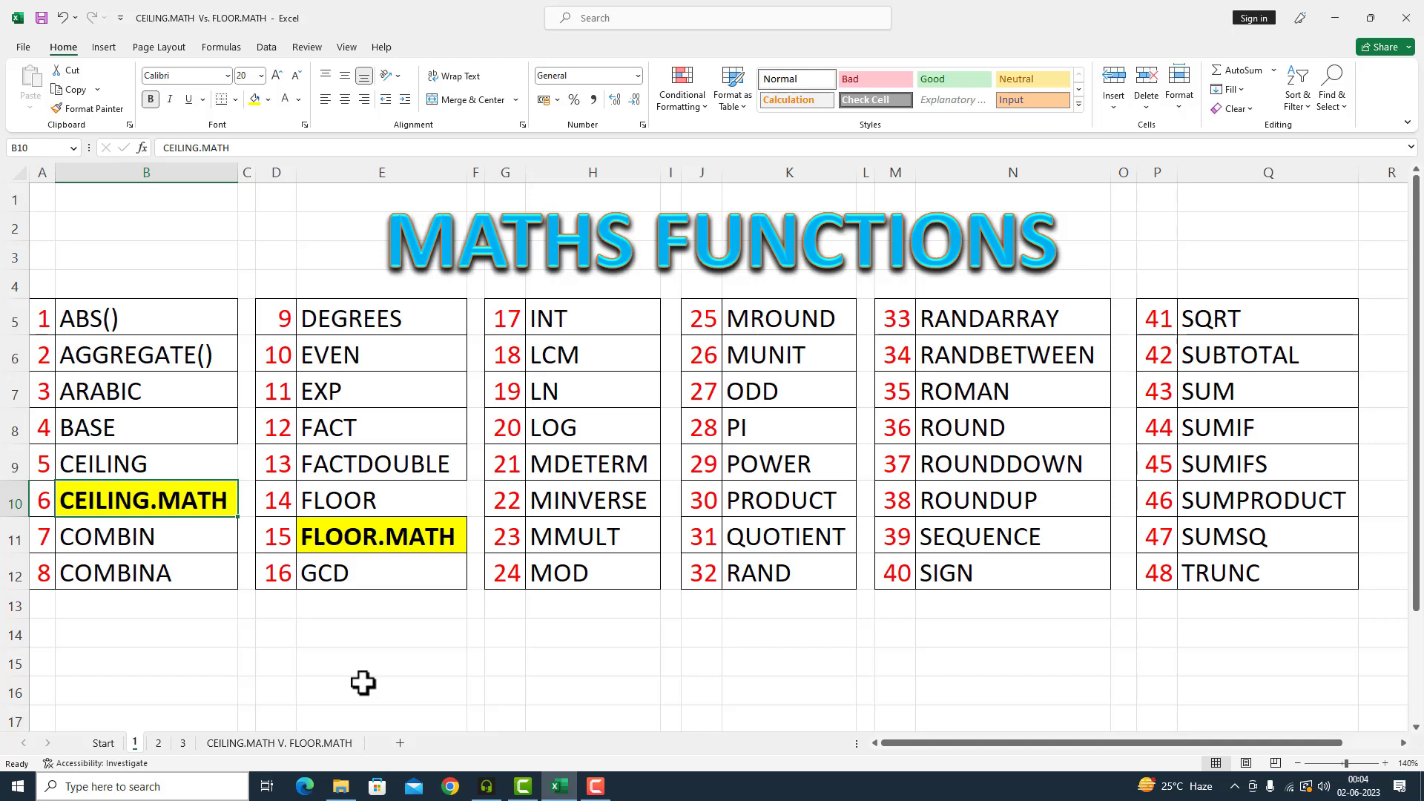
{"action": "left_click", "coordinate": [158, 743]}
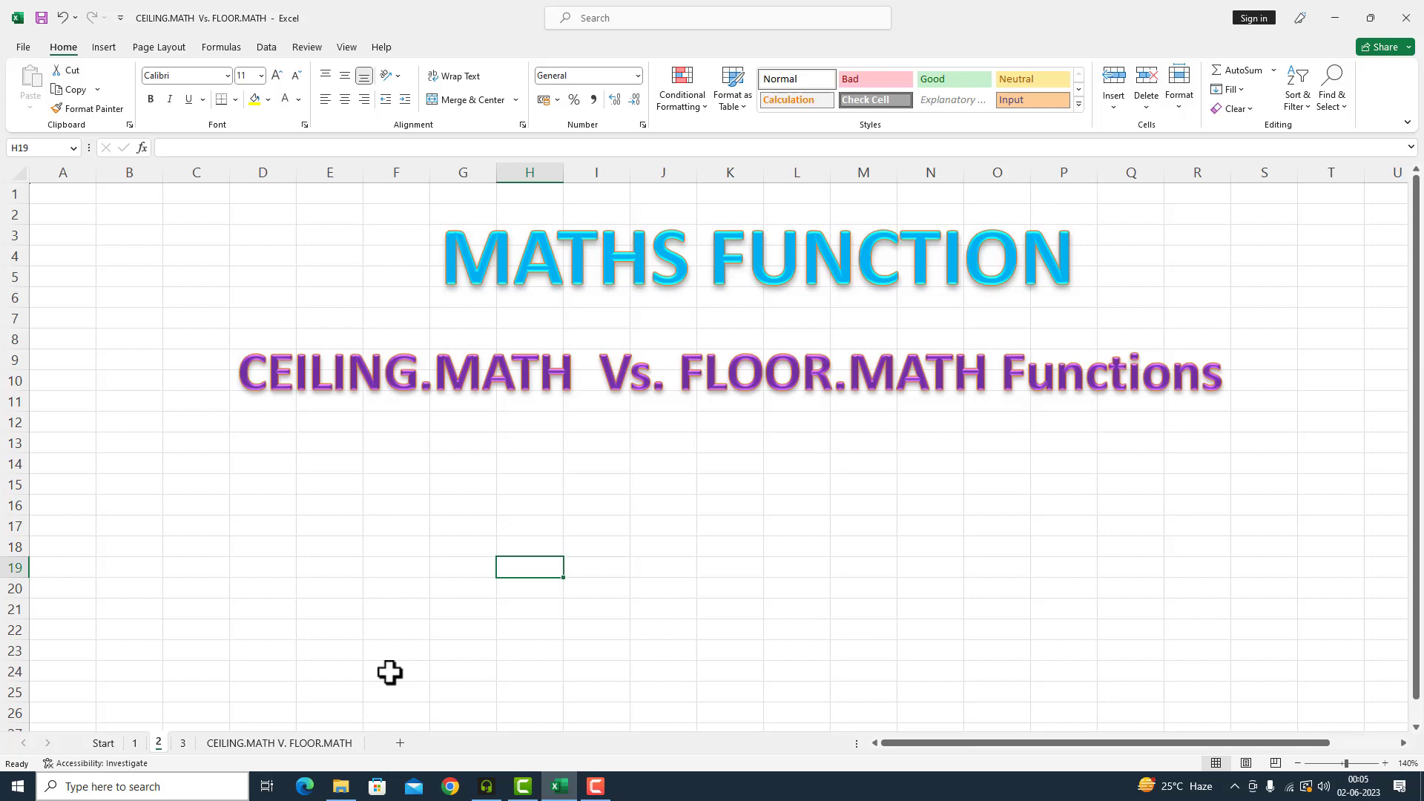
{"action": "left_click", "coordinate": [264, 741]}
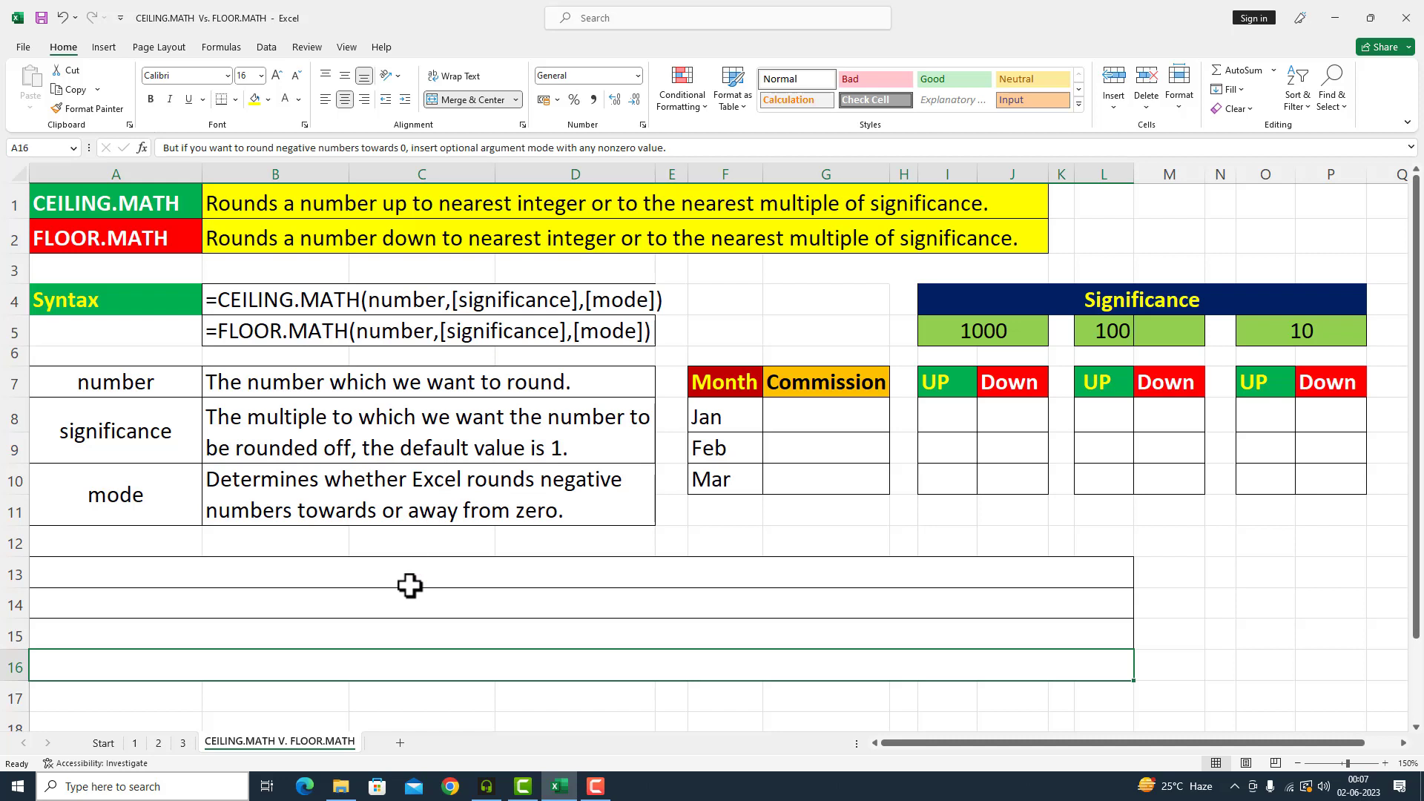
- Enter the monthly commissions in G8:G10: 7863 for Jan, 5137 for Feb and 6911 for Mar
{"action": "left_click", "coordinate": [782, 416]}
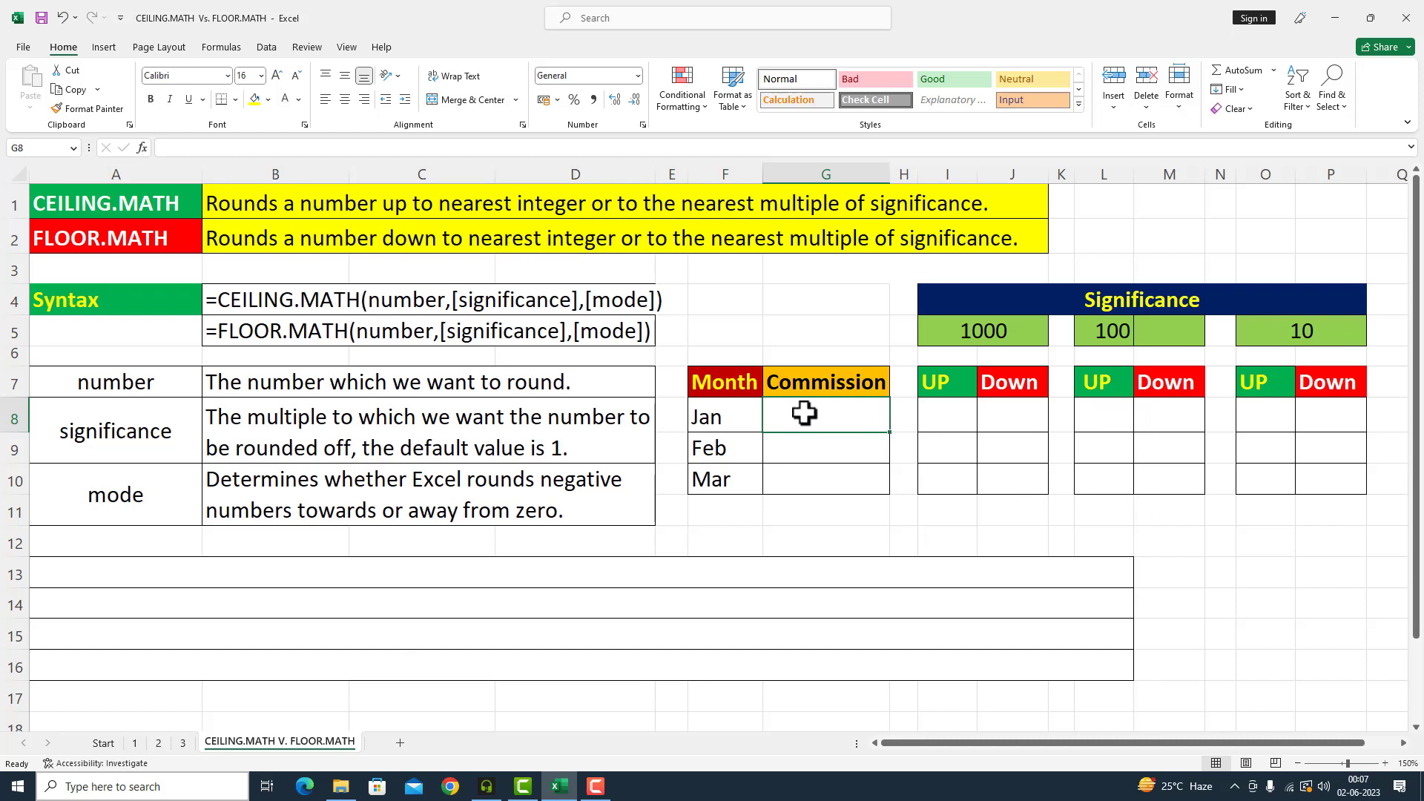
{"action": "type", "text": "7863"}
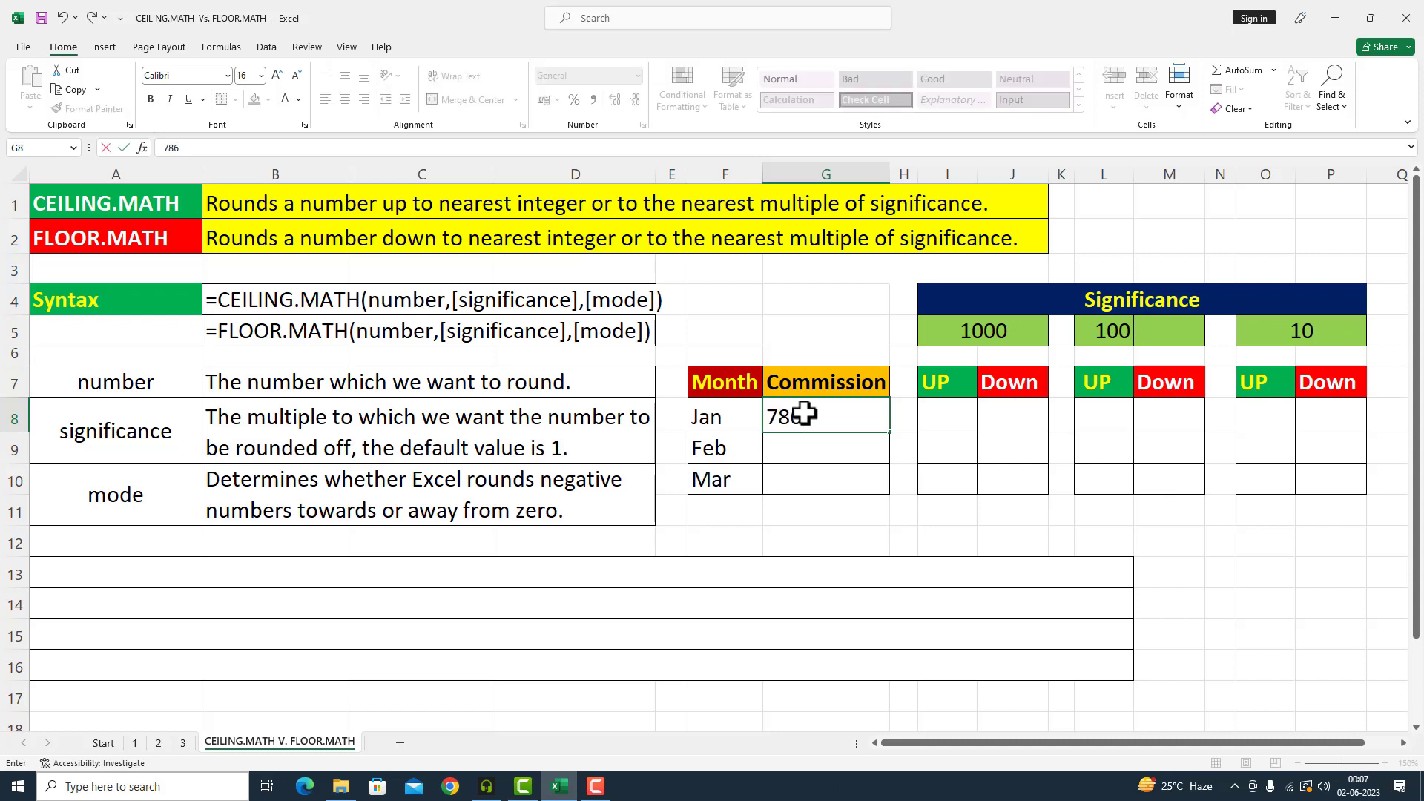
{"action": "left_click", "coordinate": [788, 449]}
{"action": "type", "text": "5"}
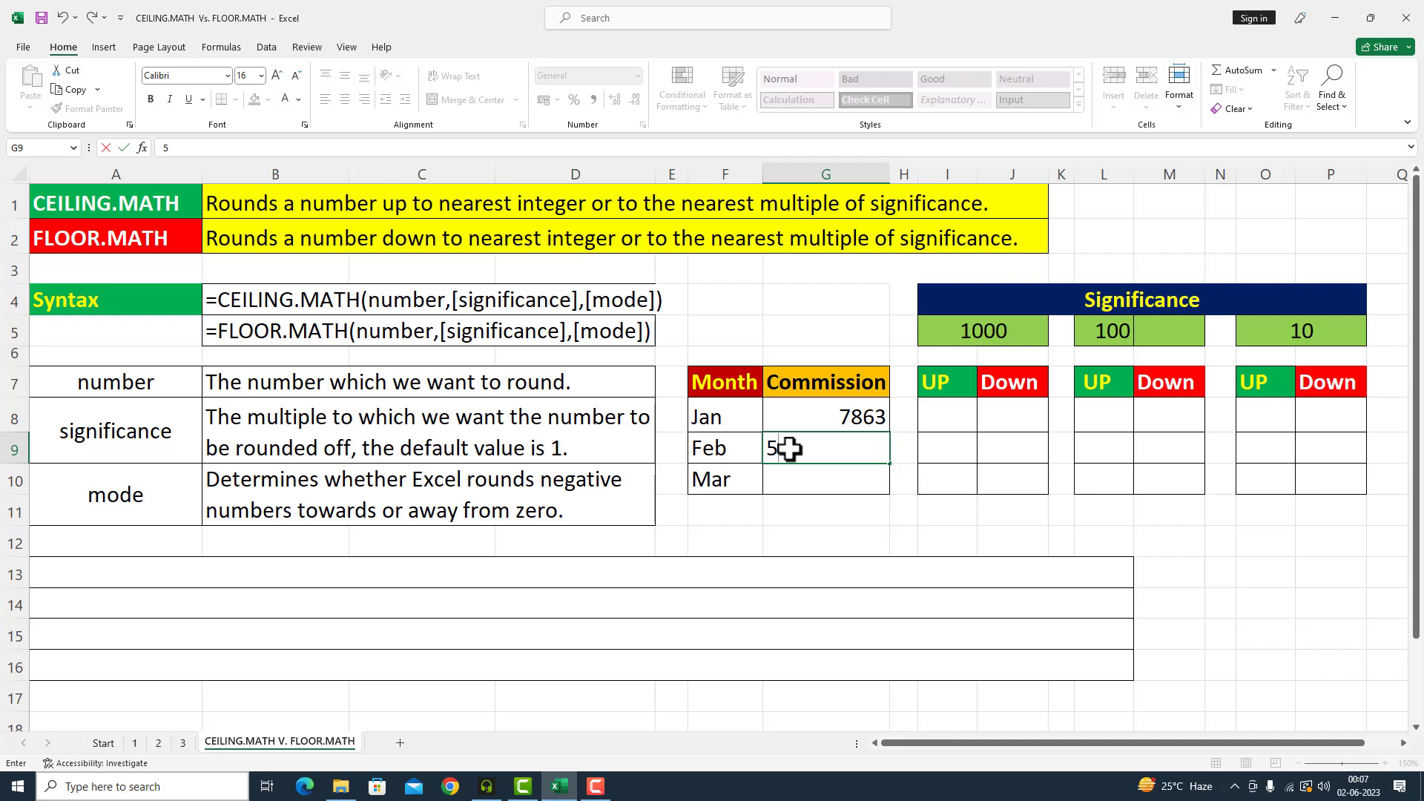
{"action": "type", "text": "137"}
{"action": "left_click", "coordinate": [828, 479]}
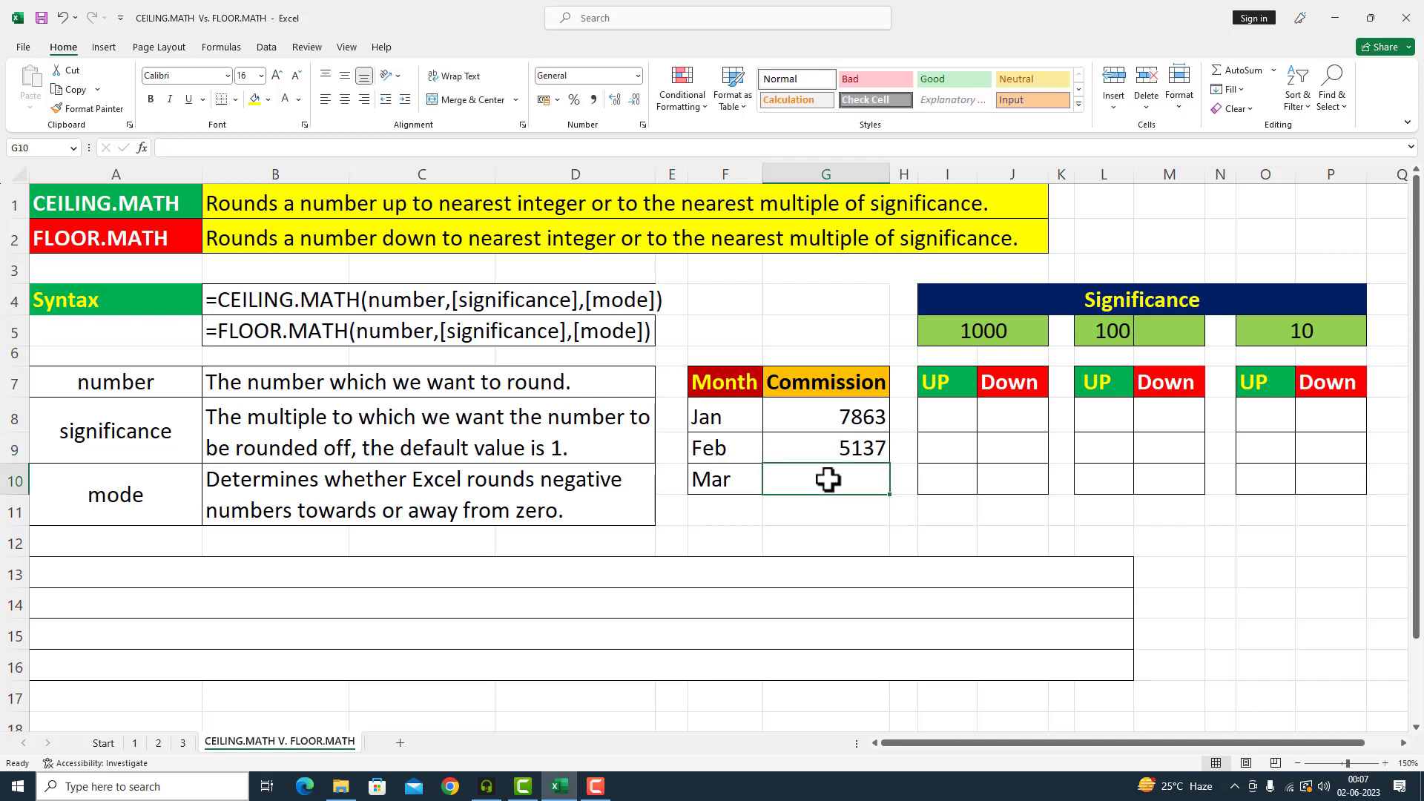
{"action": "type", "text": "6911"}
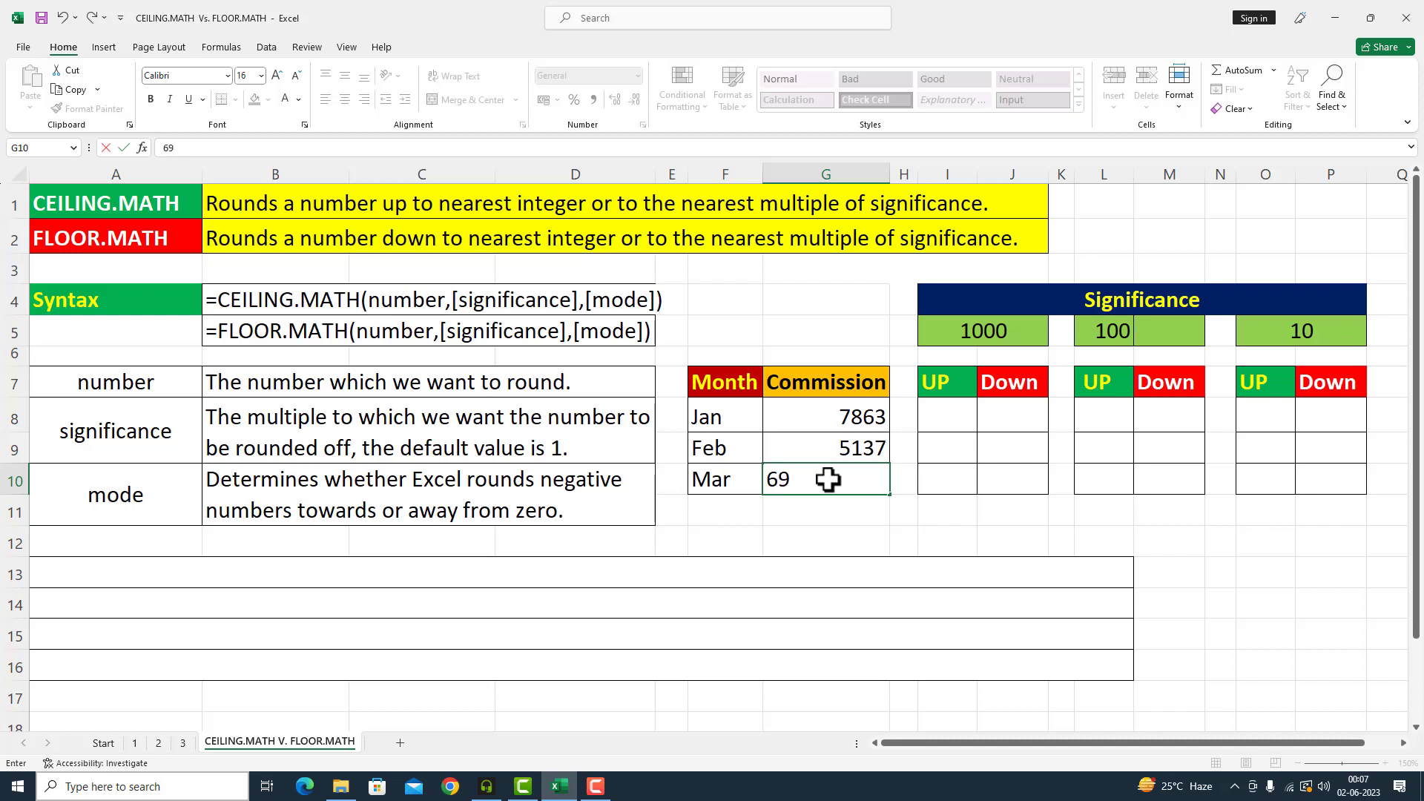
{"action": "key", "text": "Return"}
{"action": "key", "text": "Return"}
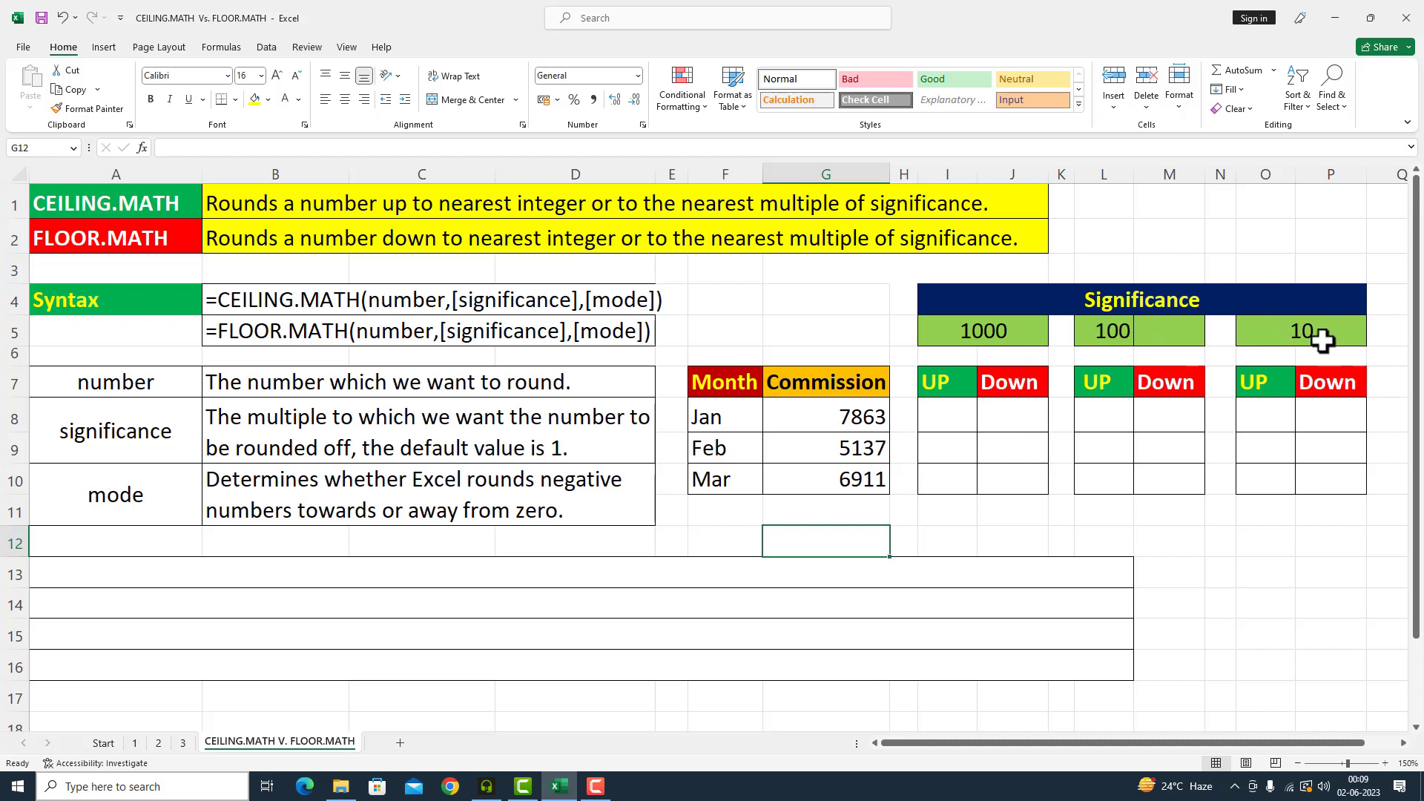
- Round the Jan commission up to a multiple of 1000 in I8 with the formula =CEILING.MATH(G8,1000)
{"action": "double_click", "coordinate": [942, 419]}
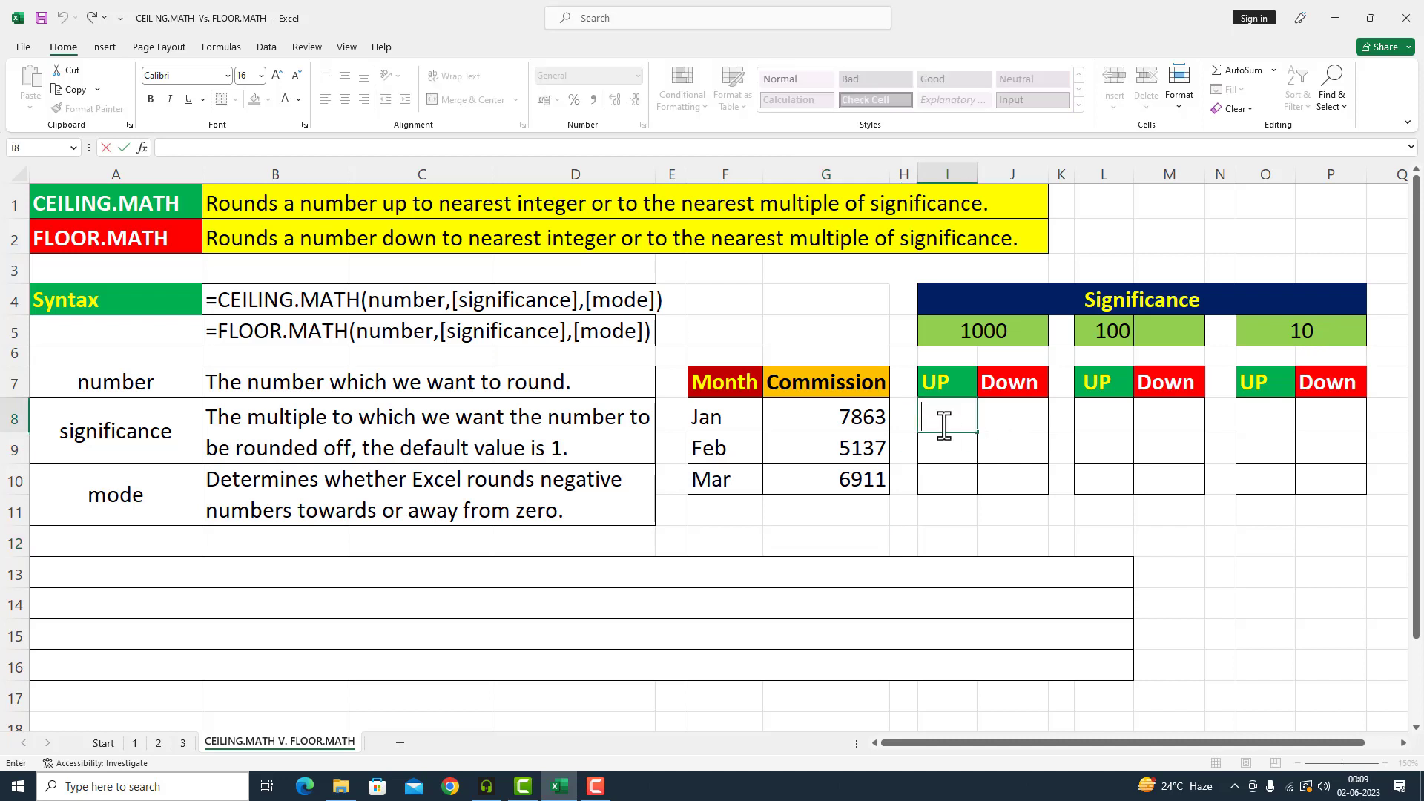
{"action": "type", "text": "="}
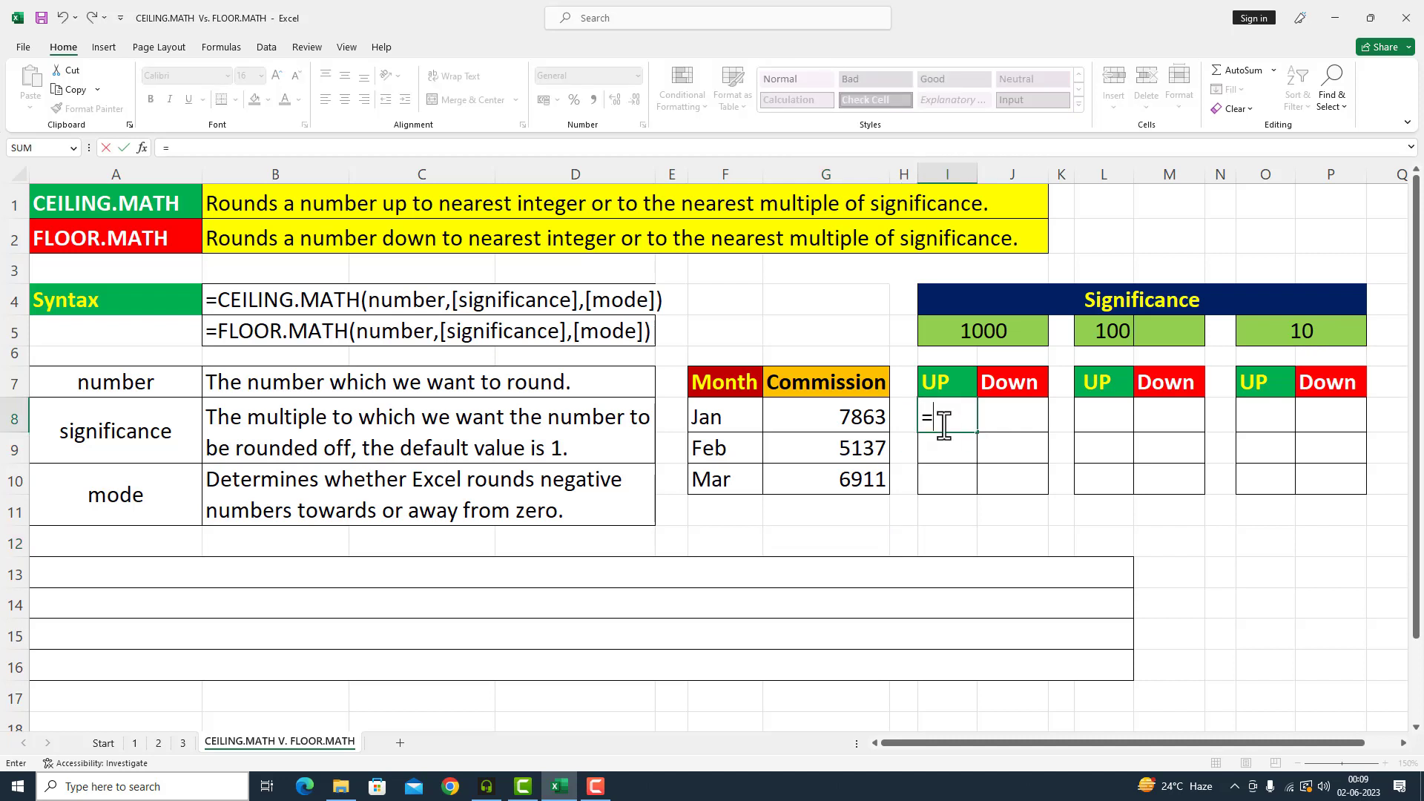
{"action": "type", "text": "CEILING.MATH("}
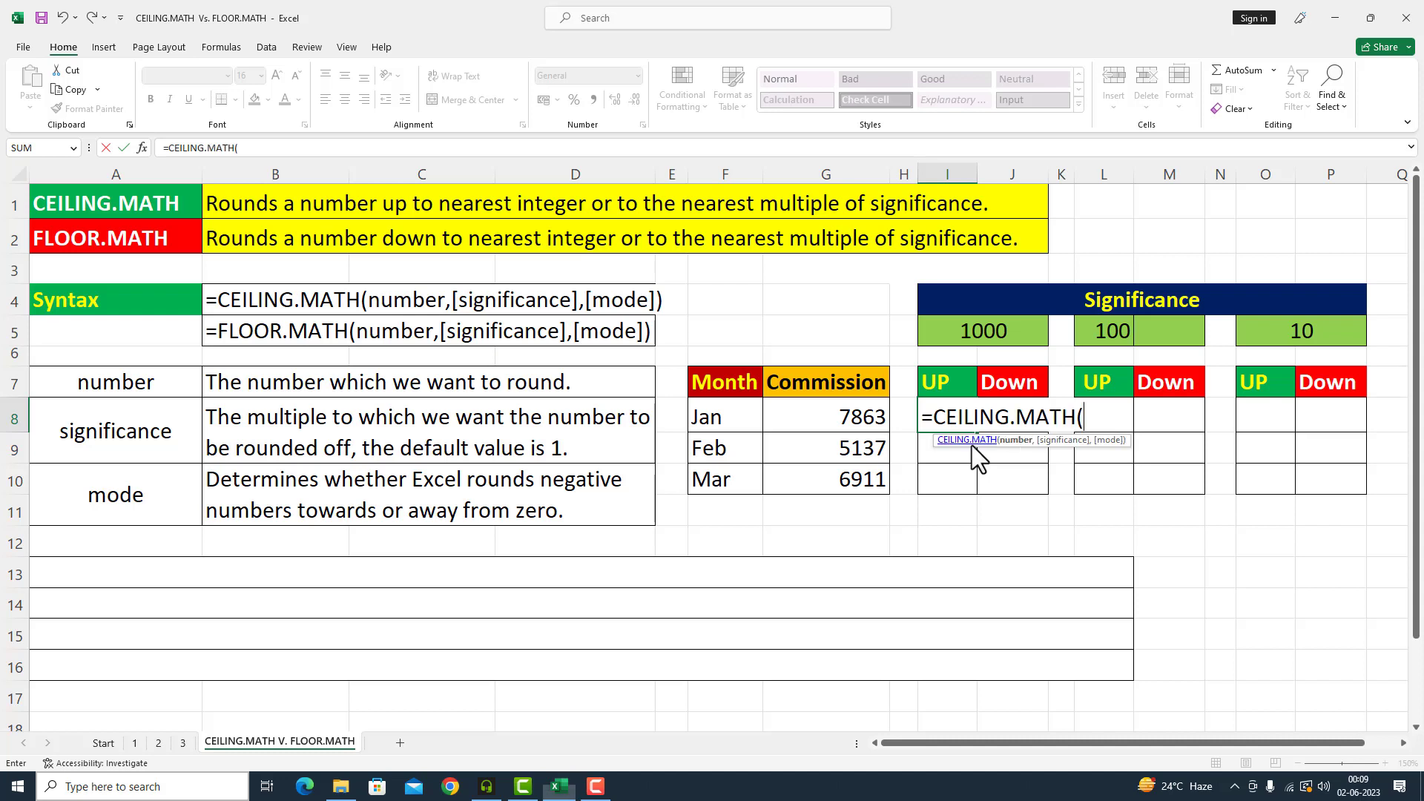
{"action": "key", "text": "Tab"}
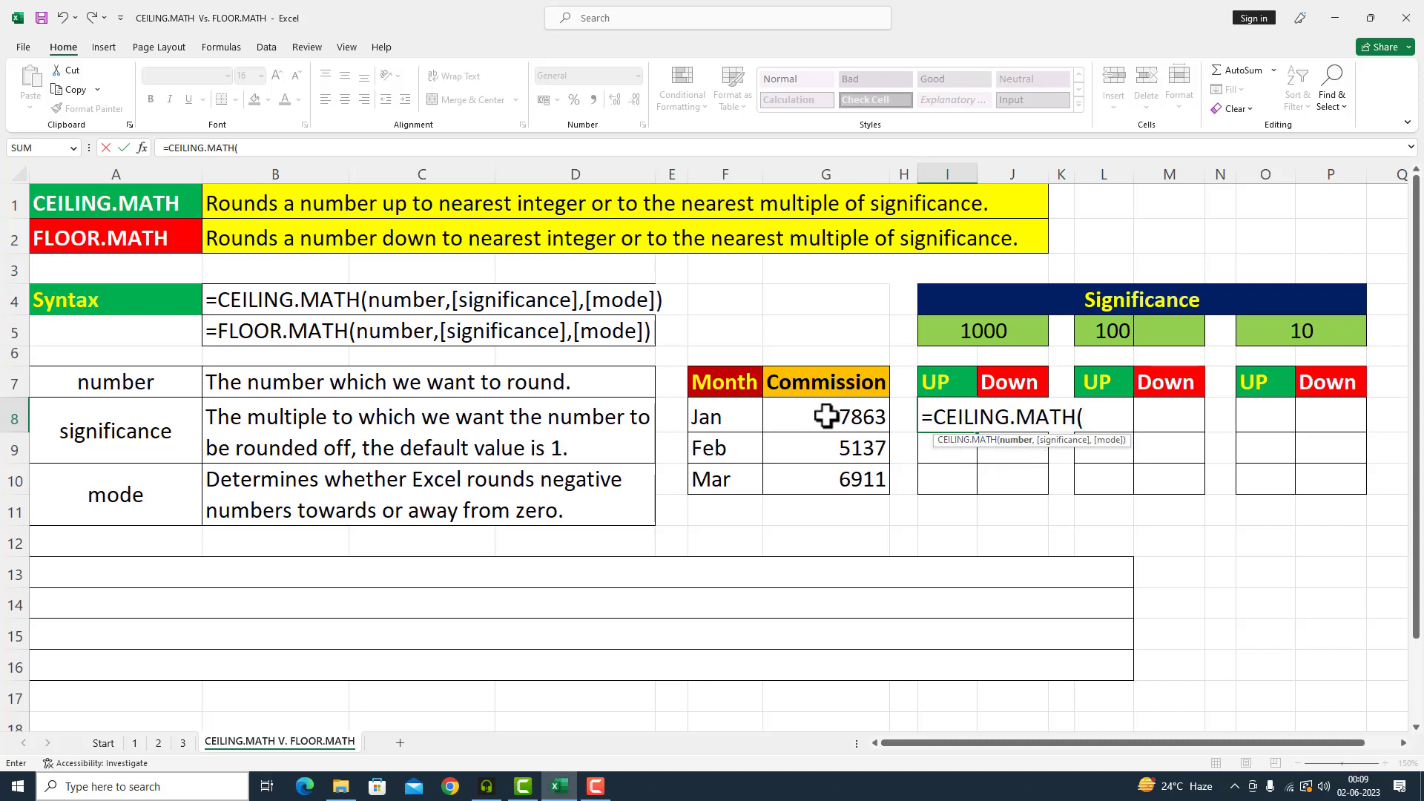
{"action": "left_click", "coordinate": [853, 409]}
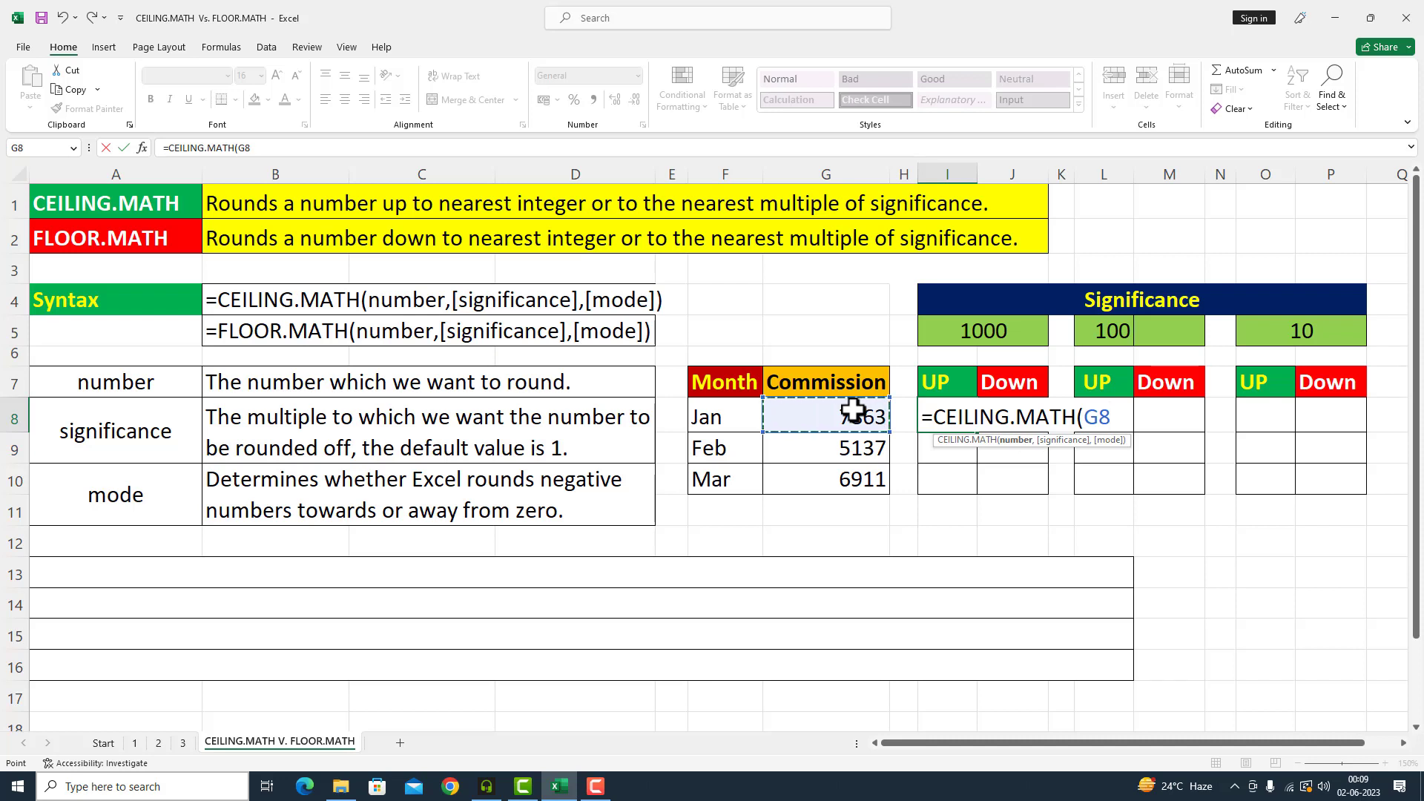
{"action": "type", "text": ","}
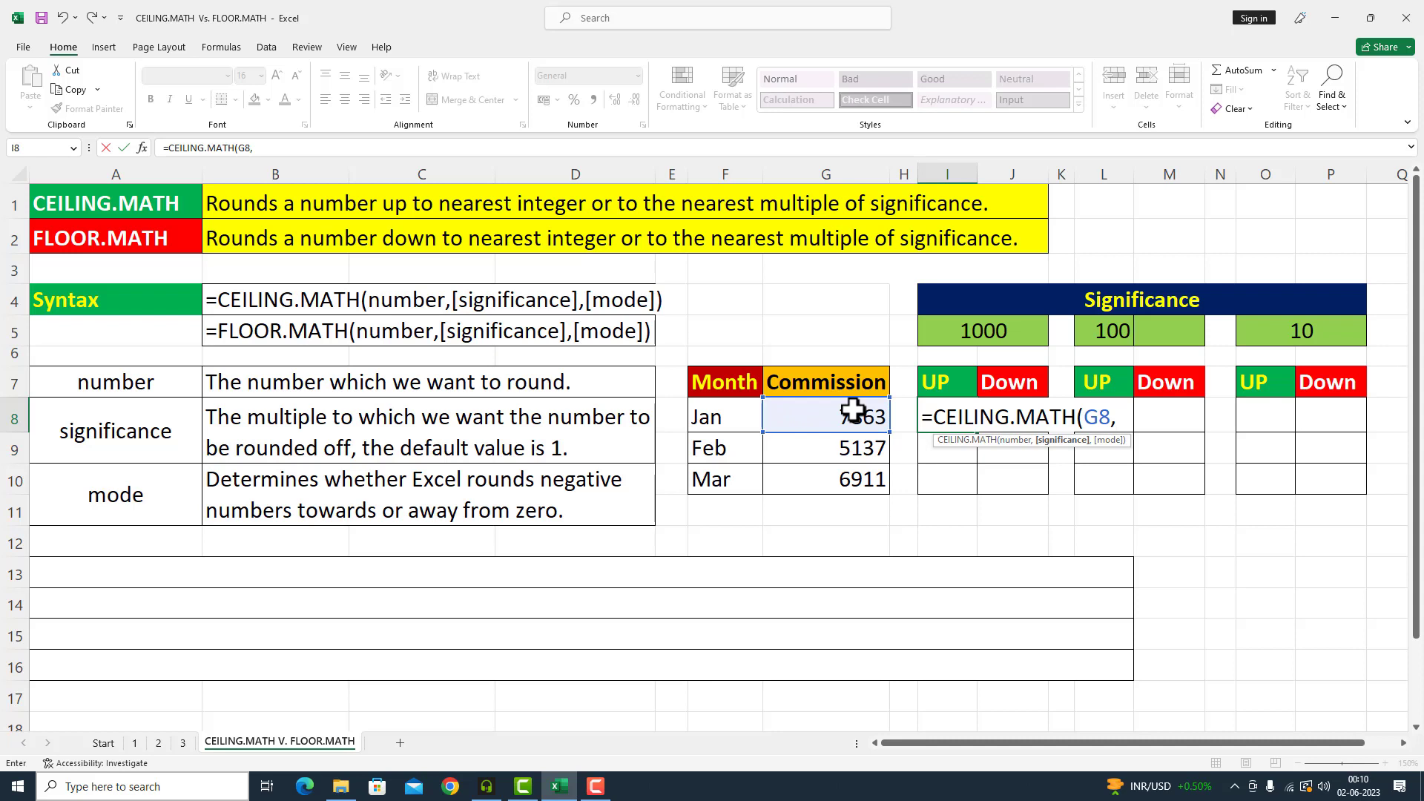
{"action": "type", "text": "1000"}
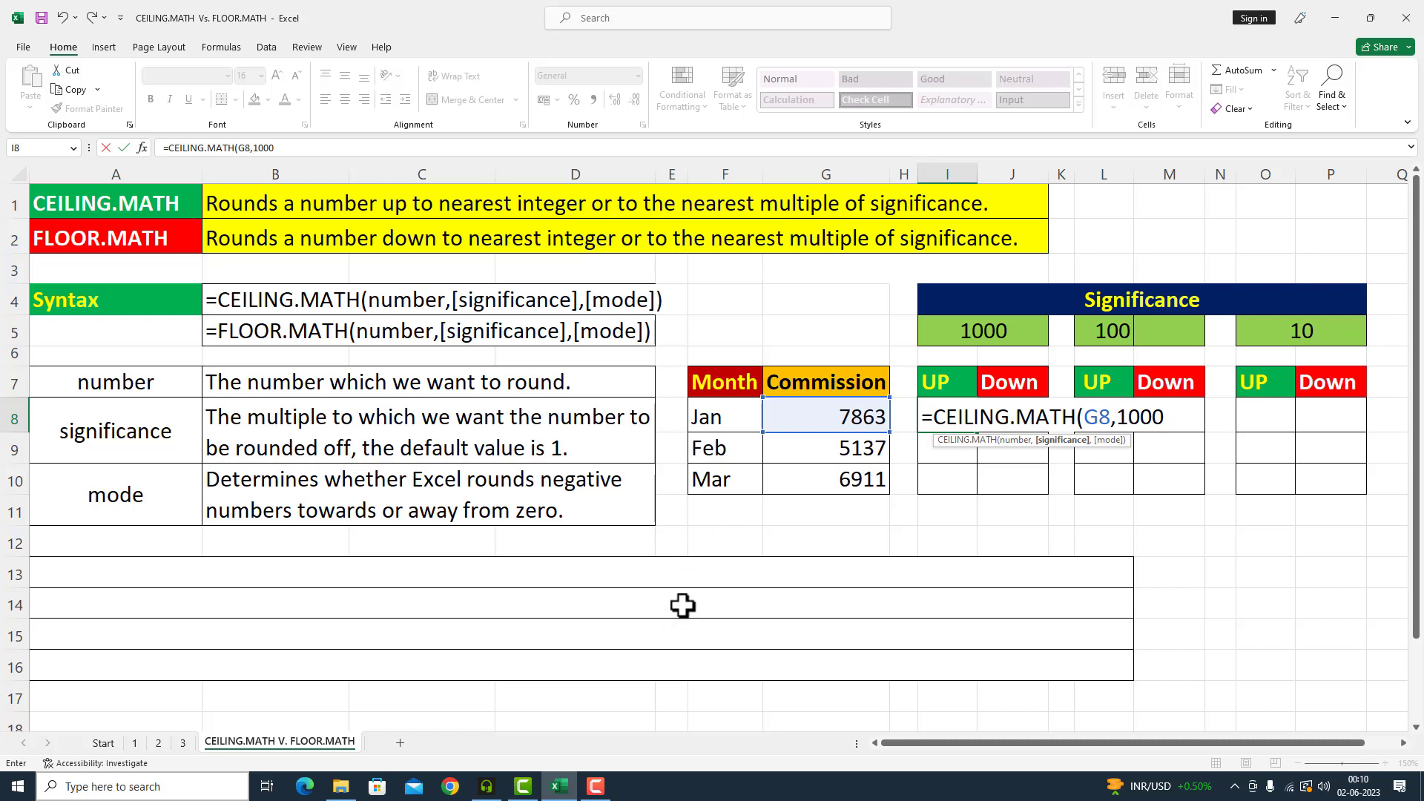
{"action": "type", "text": ")"}
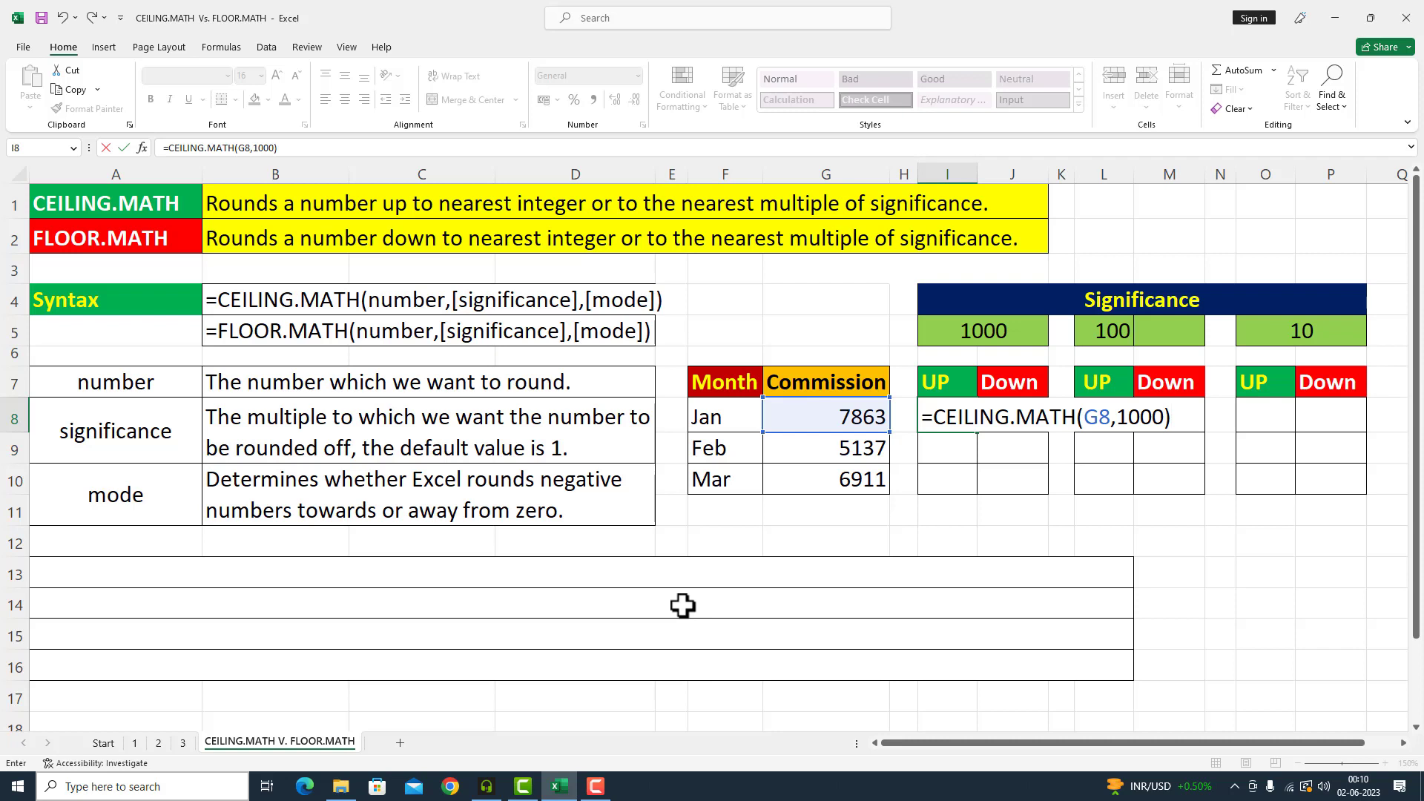
{"action": "key", "text": "Return"}
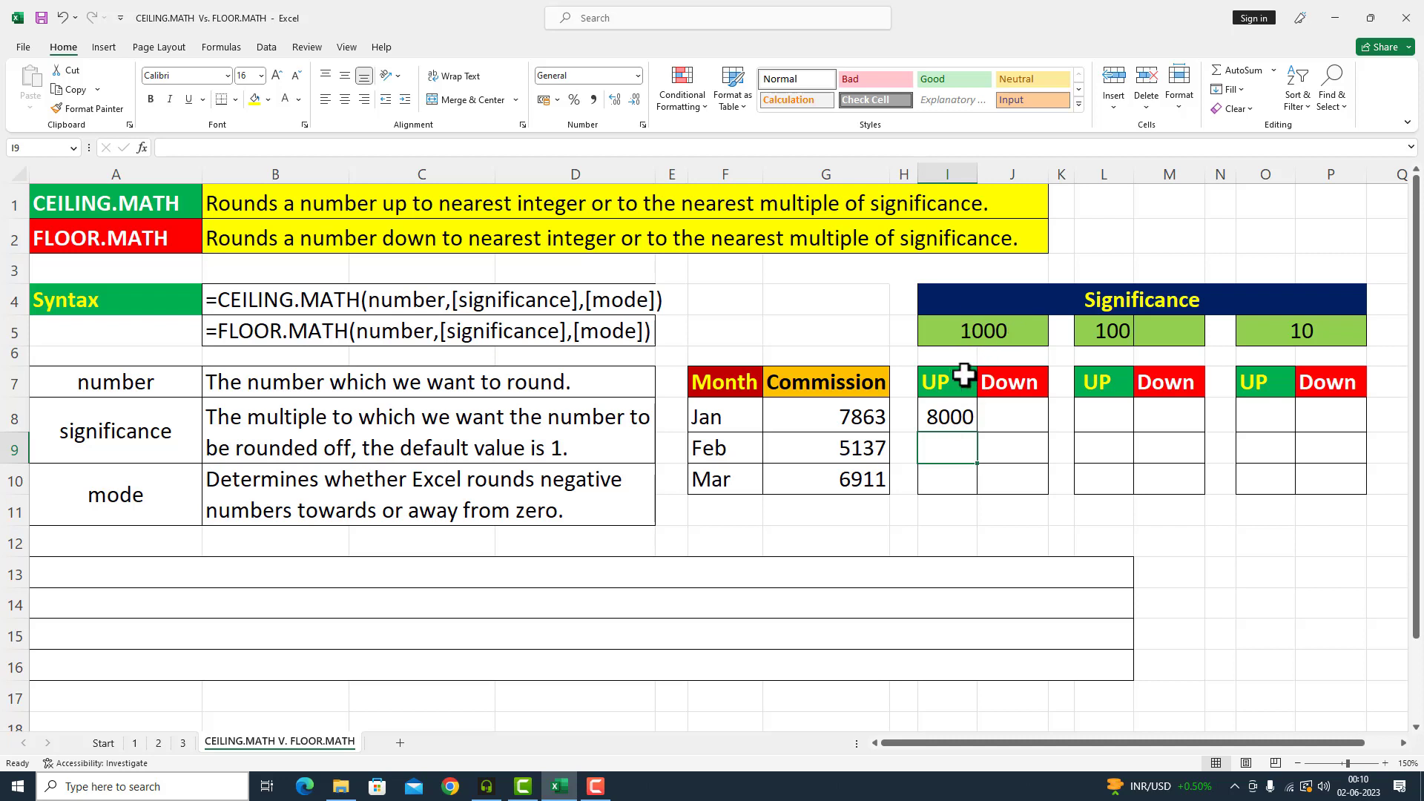
- Fill the CEILING.MATH formula from I8 down through I10 for Feb and Mar
{"action": "left_click", "coordinate": [965, 425]}
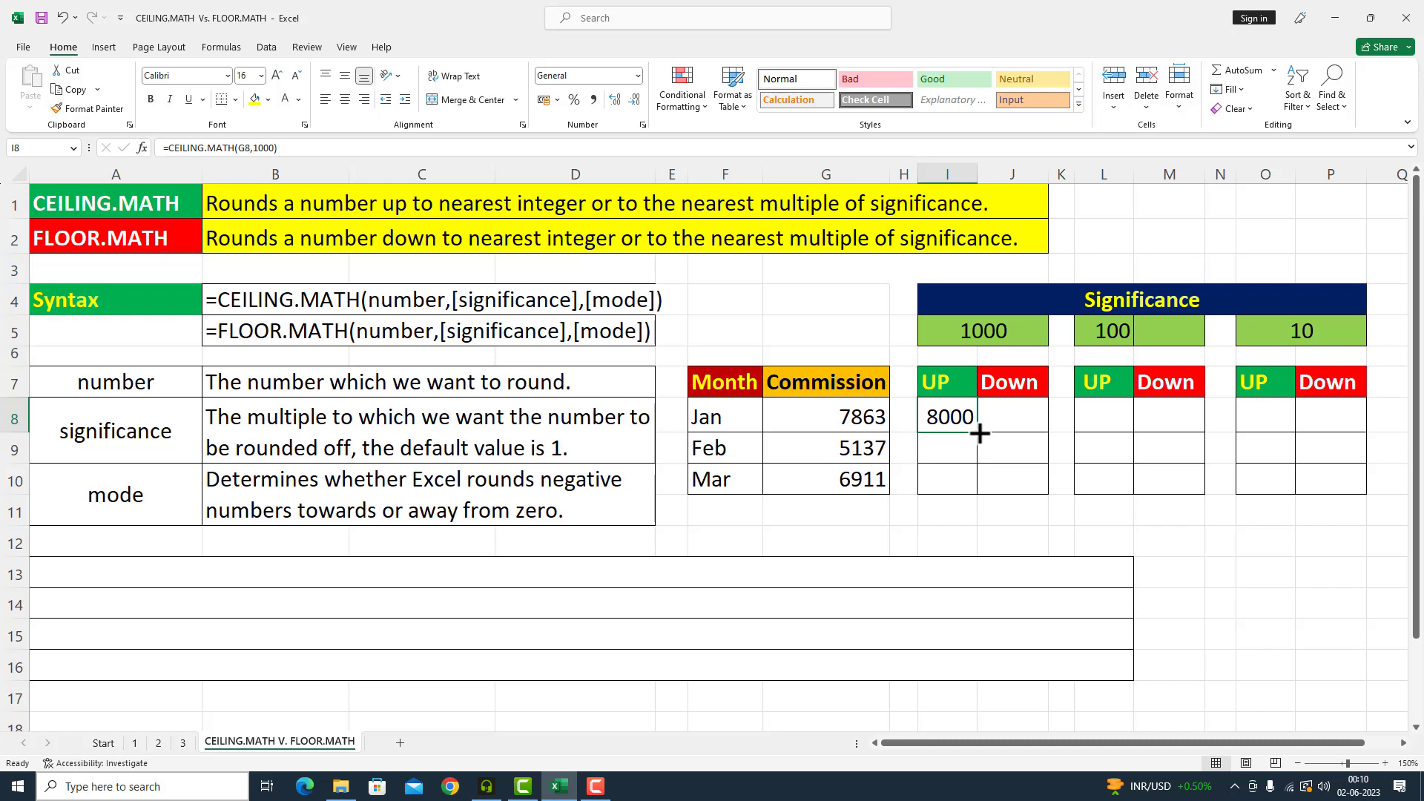
{"action": "left_click_drag", "start_coordinate": [979, 434], "coordinate": [976, 460]}
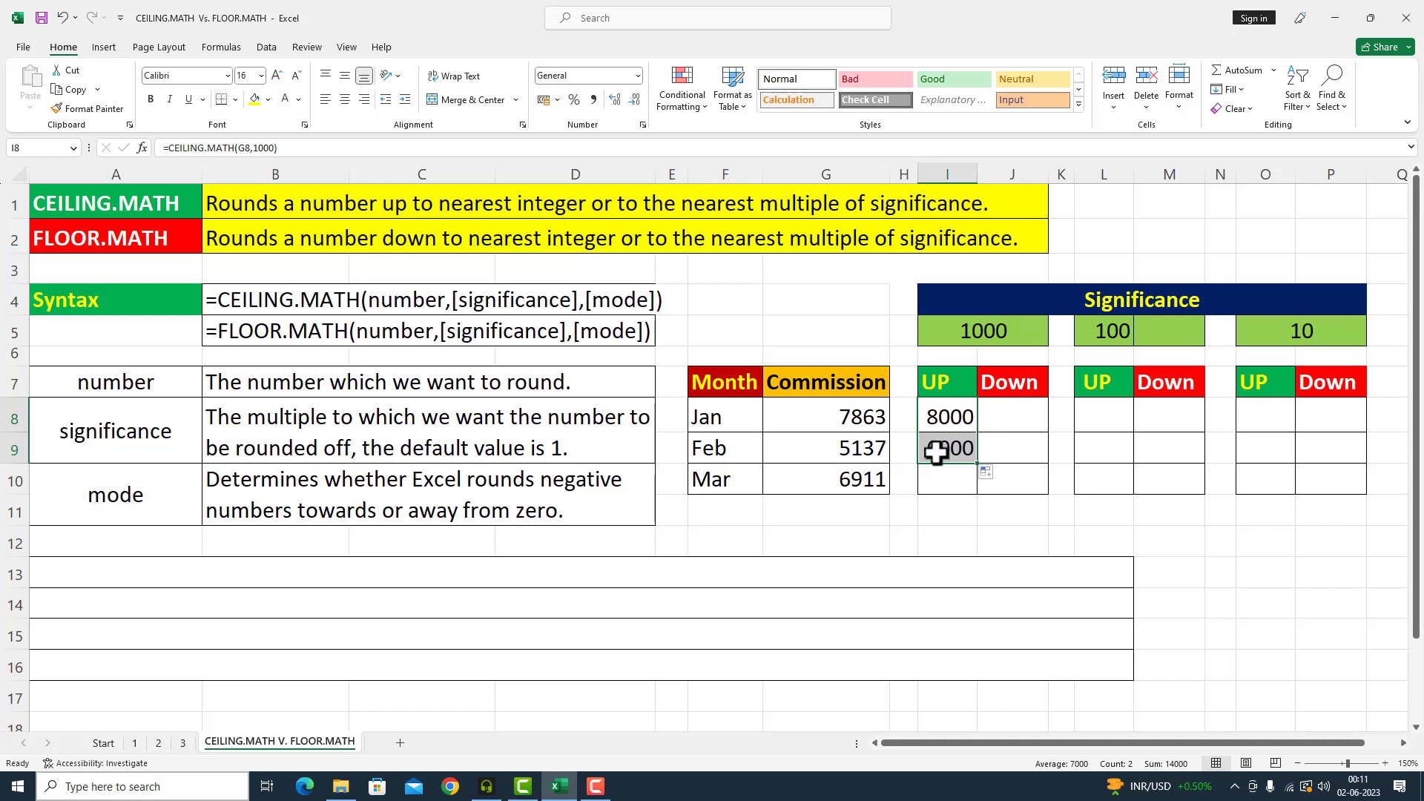
{"action": "left_click_drag", "start_coordinate": [975, 462], "coordinate": [980, 489]}
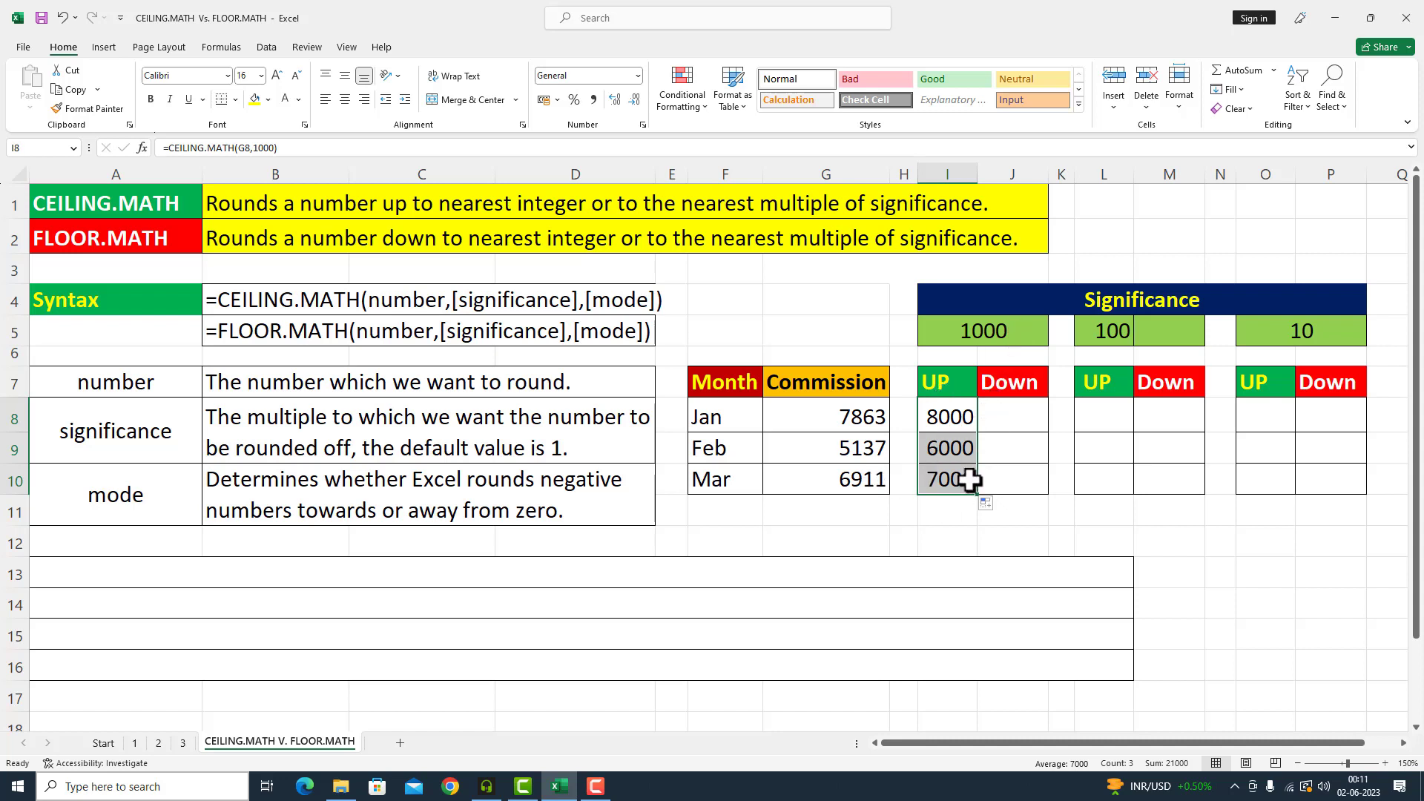
- Enter =FLOOR.MATH(G8,1000) in J8 to round the Jan commission down, and fill the formula down through J10
{"action": "left_click", "coordinate": [994, 417]}
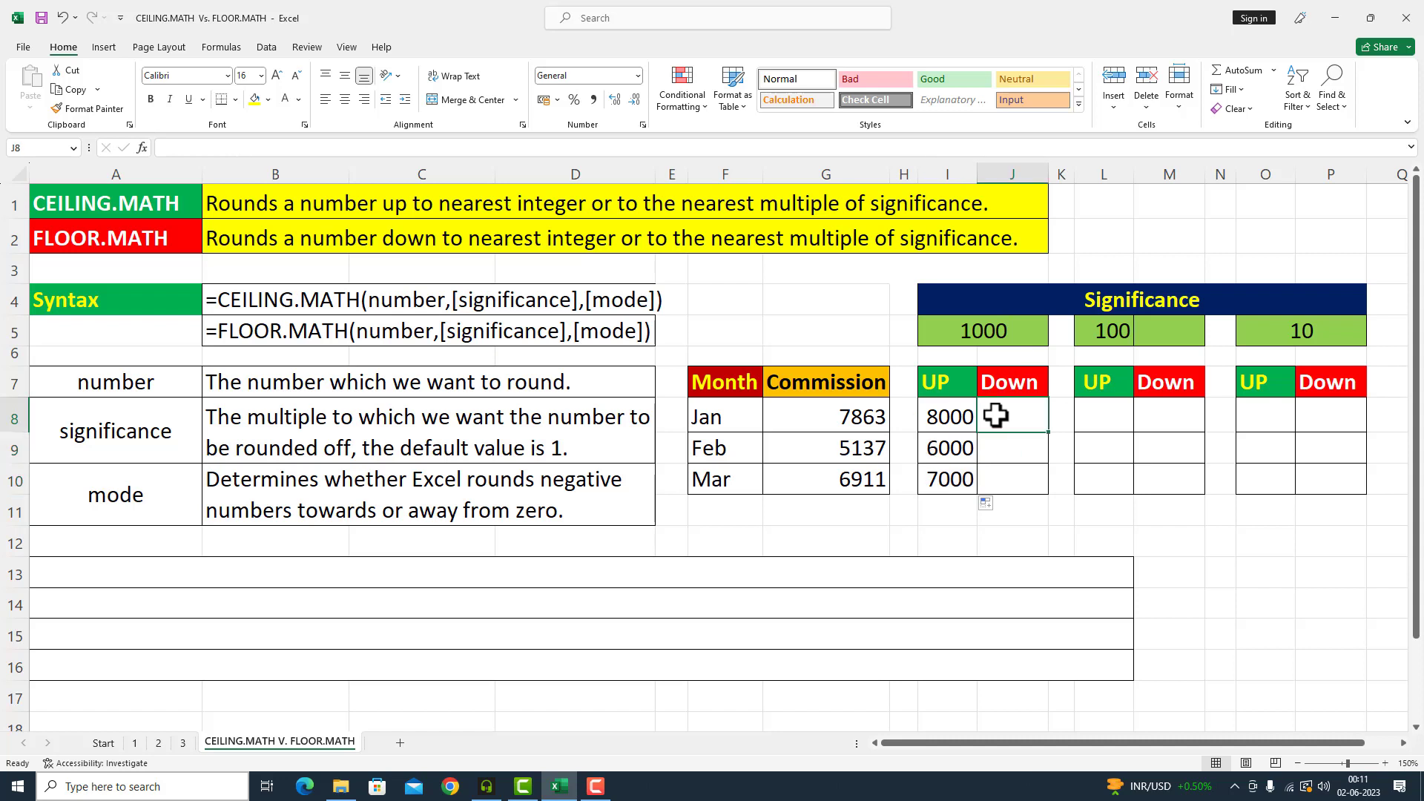
{"action": "type", "text": "=F"}
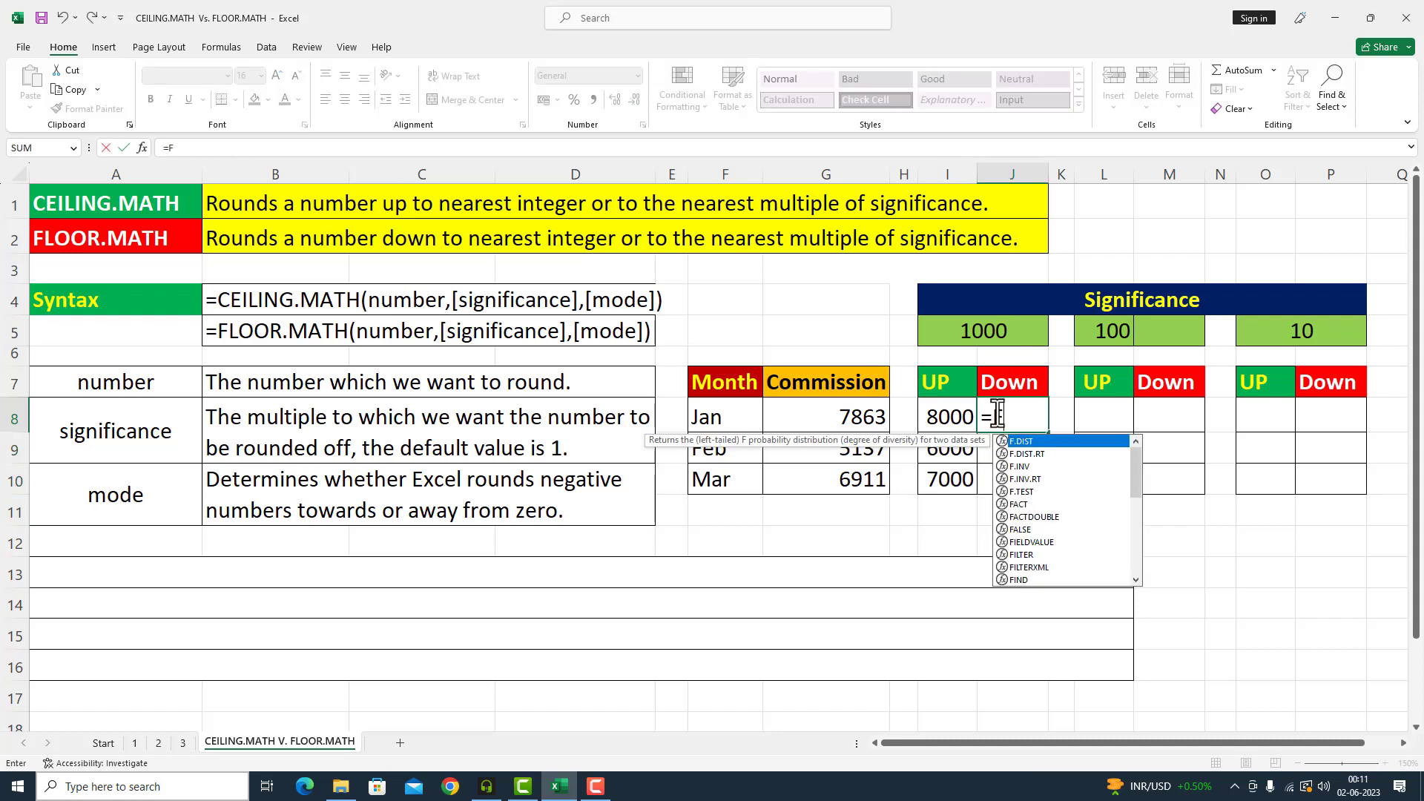
{"action": "type", "text": "LOOR"}
{"action": "key", "text": "Tab"}
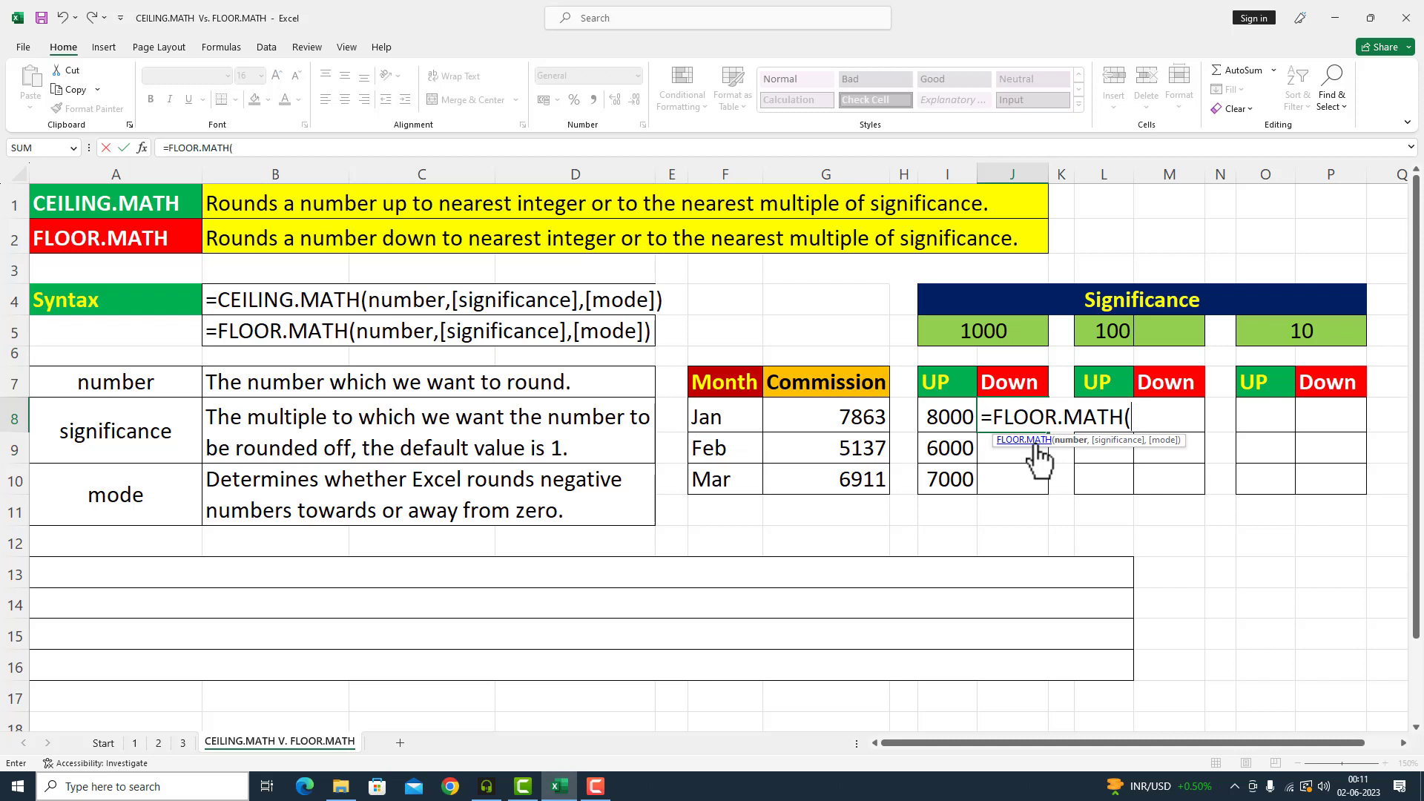
{"action": "left_click", "coordinate": [833, 416]}
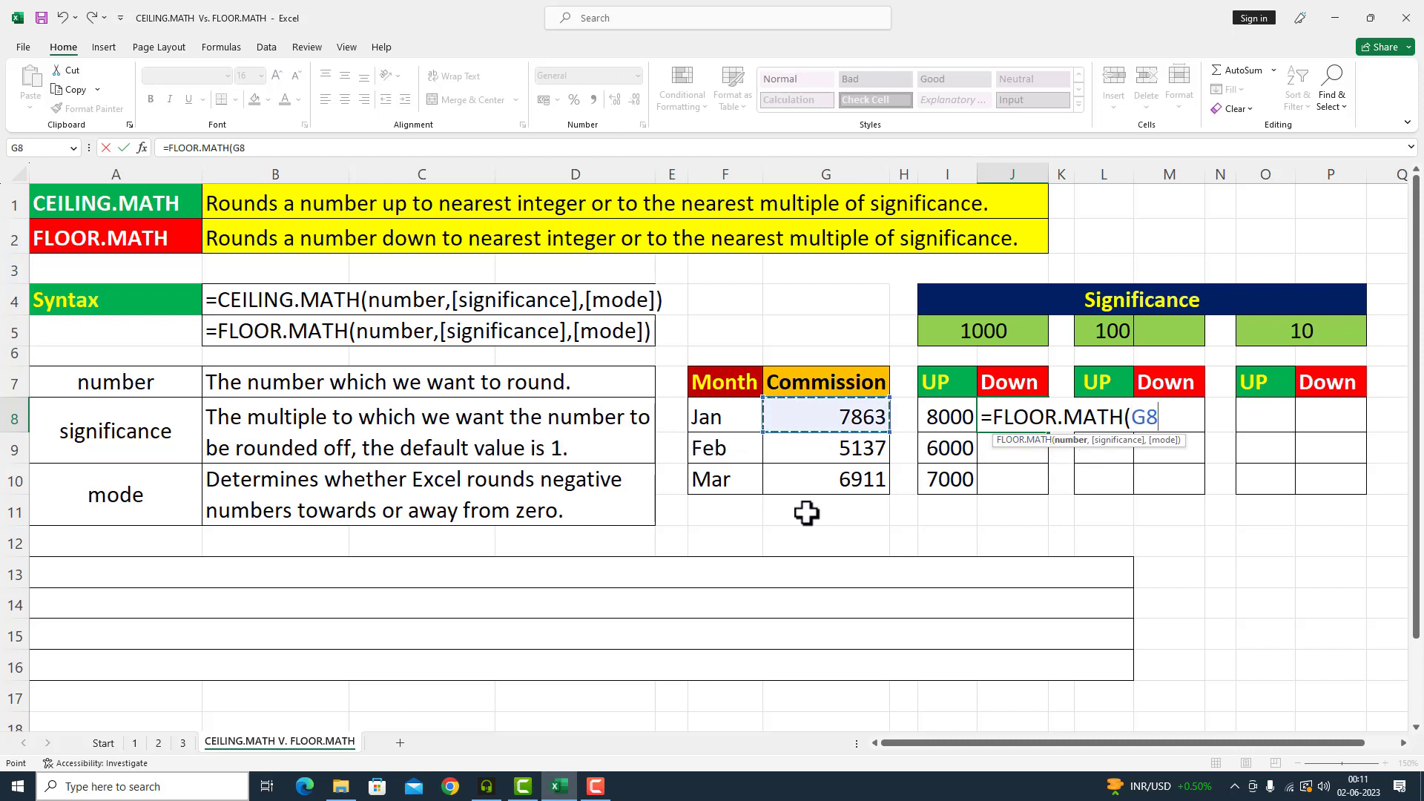
{"action": "type", "text": ","}
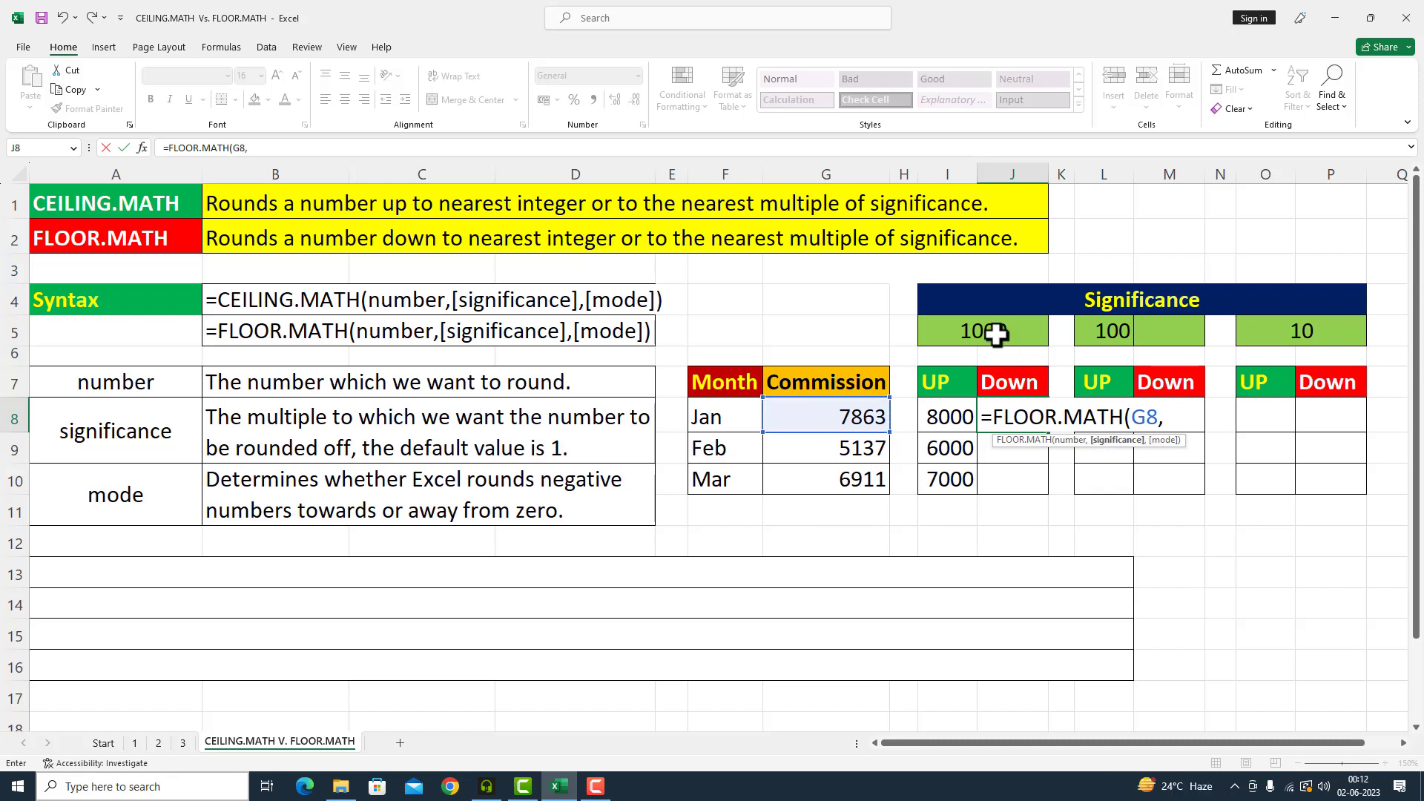
{"action": "type", "text": "1000"}
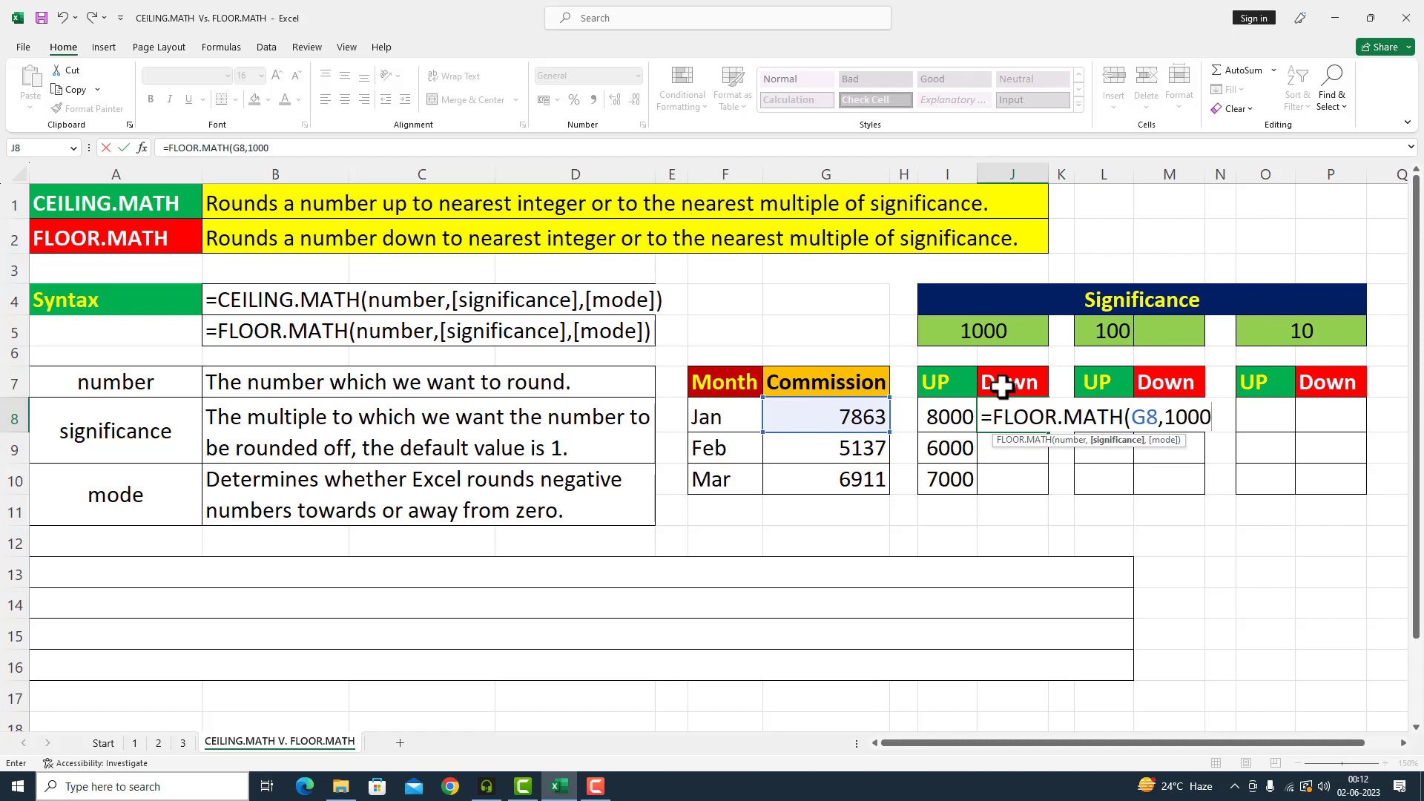
{"action": "type", "text": ")"}
{"action": "key", "text": "Return"}
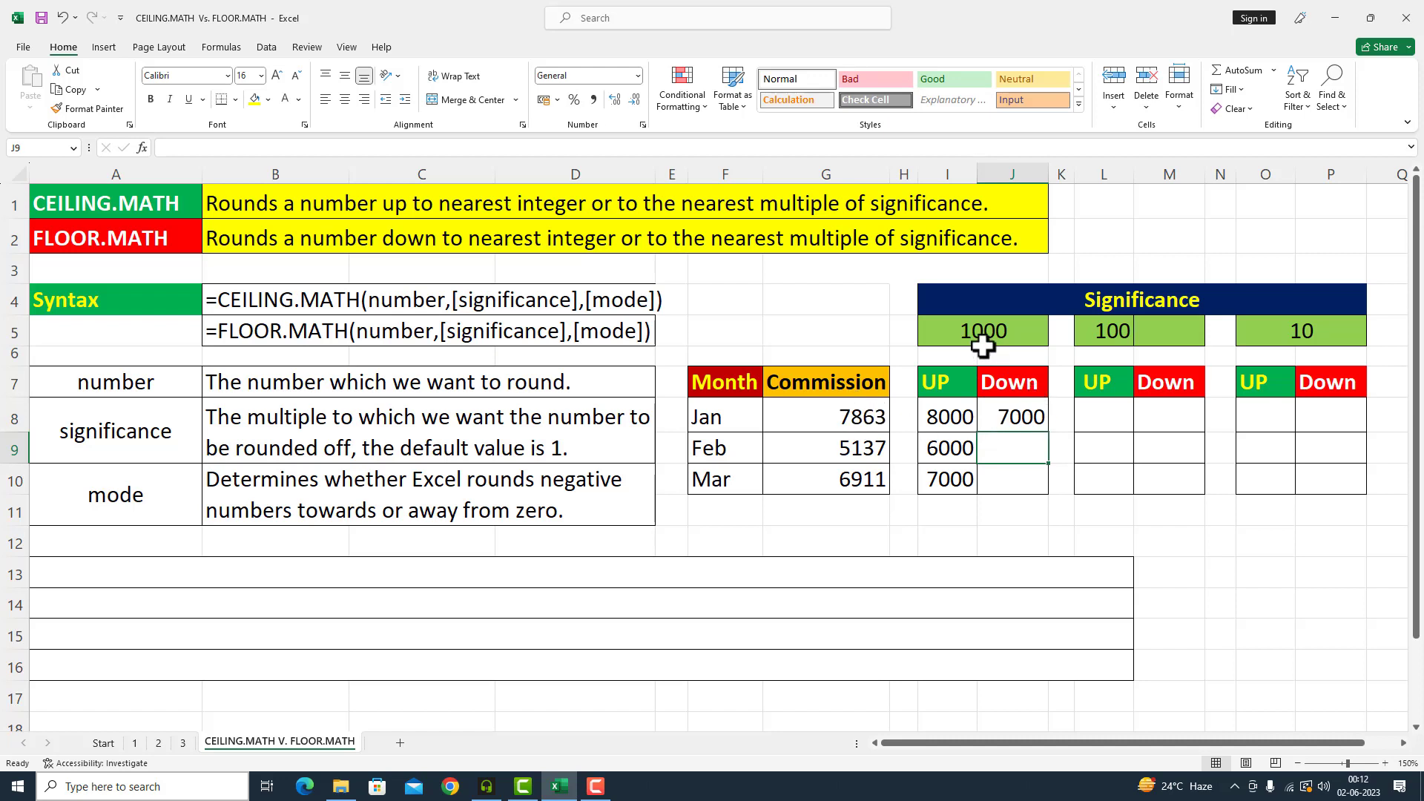
{"action": "left_click", "coordinate": [1030, 416]}
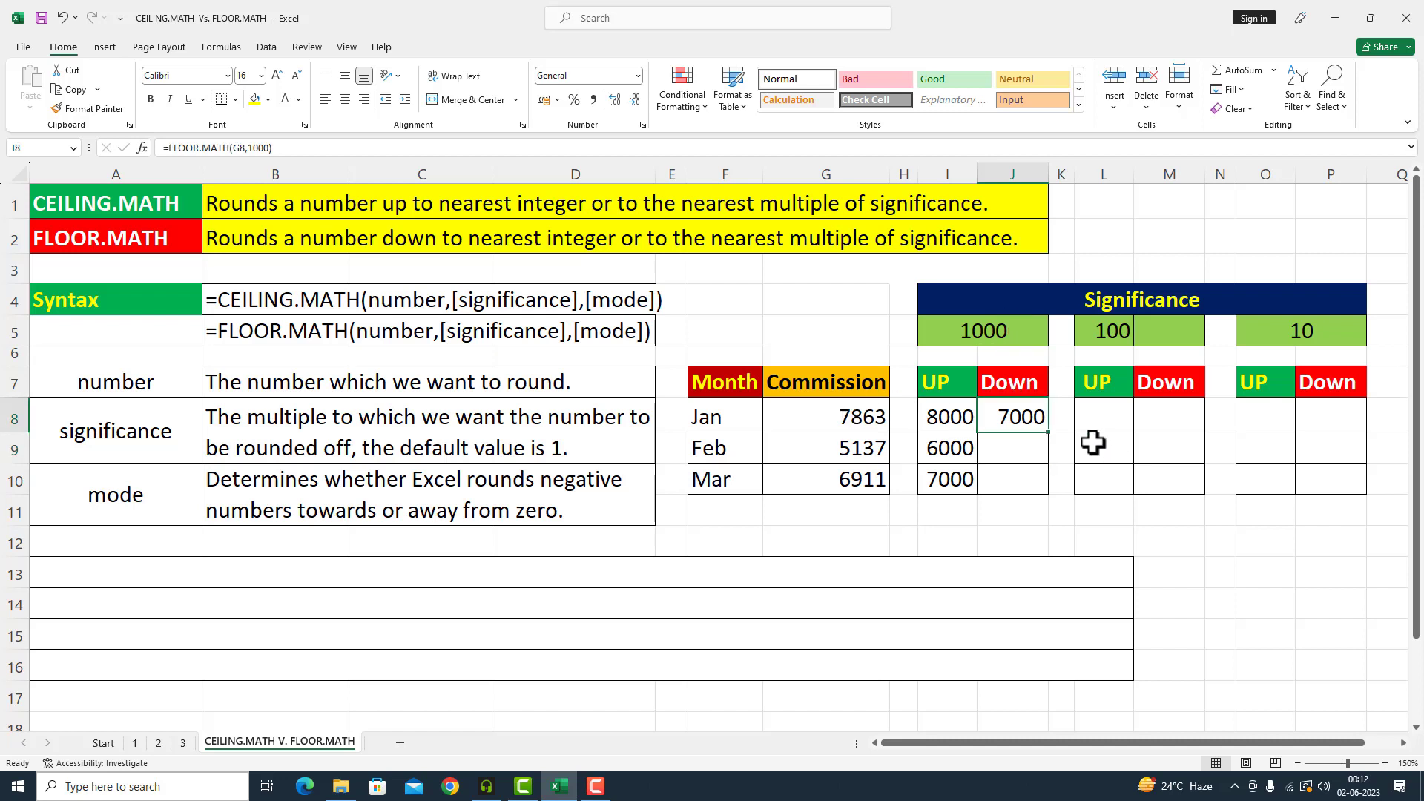
{"action": "left_click_drag", "start_coordinate": [1052, 433], "coordinate": [1049, 487]}
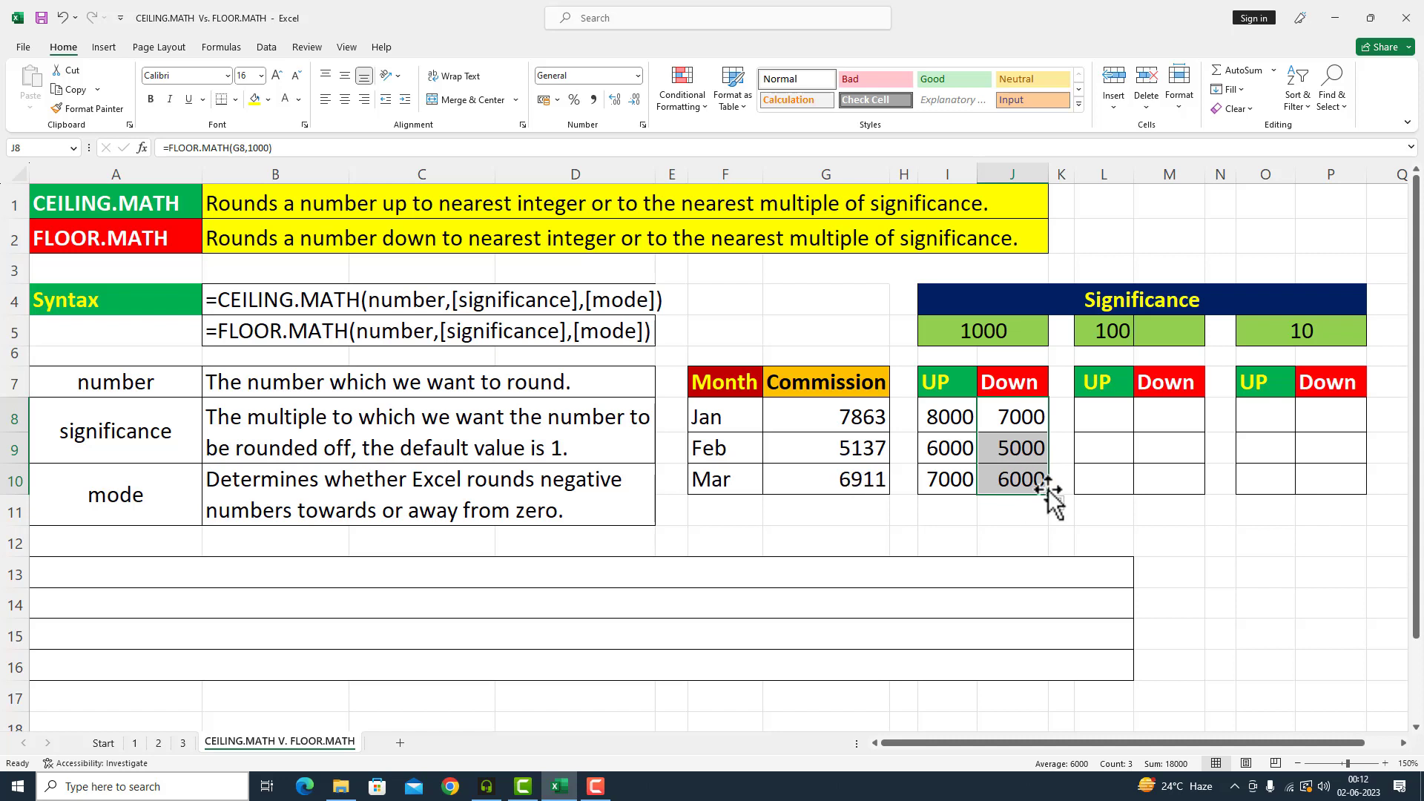
- Enter =CEILING.MATH(G8,100) in L8 to round the Jan commission up, and fill the formula down through L10
{"action": "left_click", "coordinate": [1099, 416]}
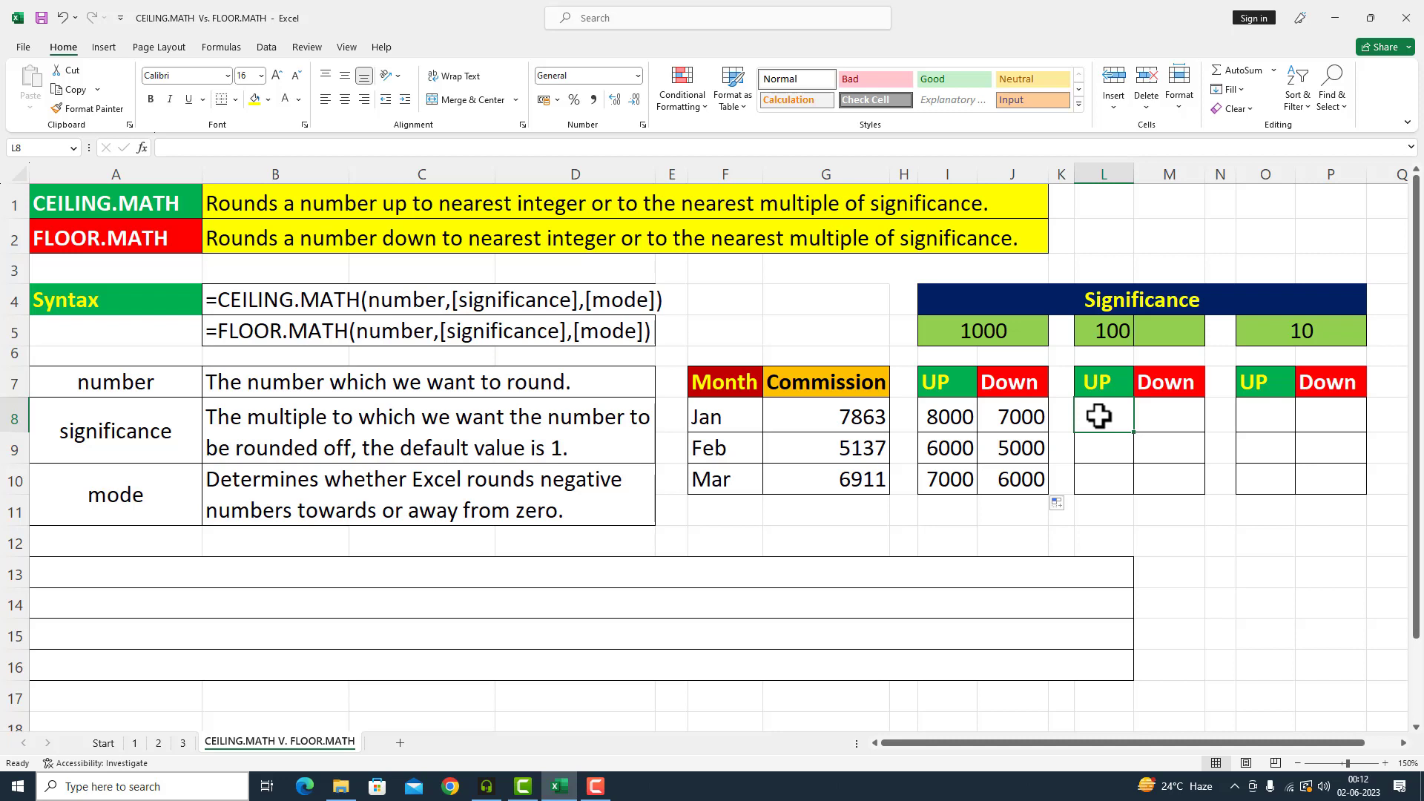
{"action": "type", "text": "=C"}
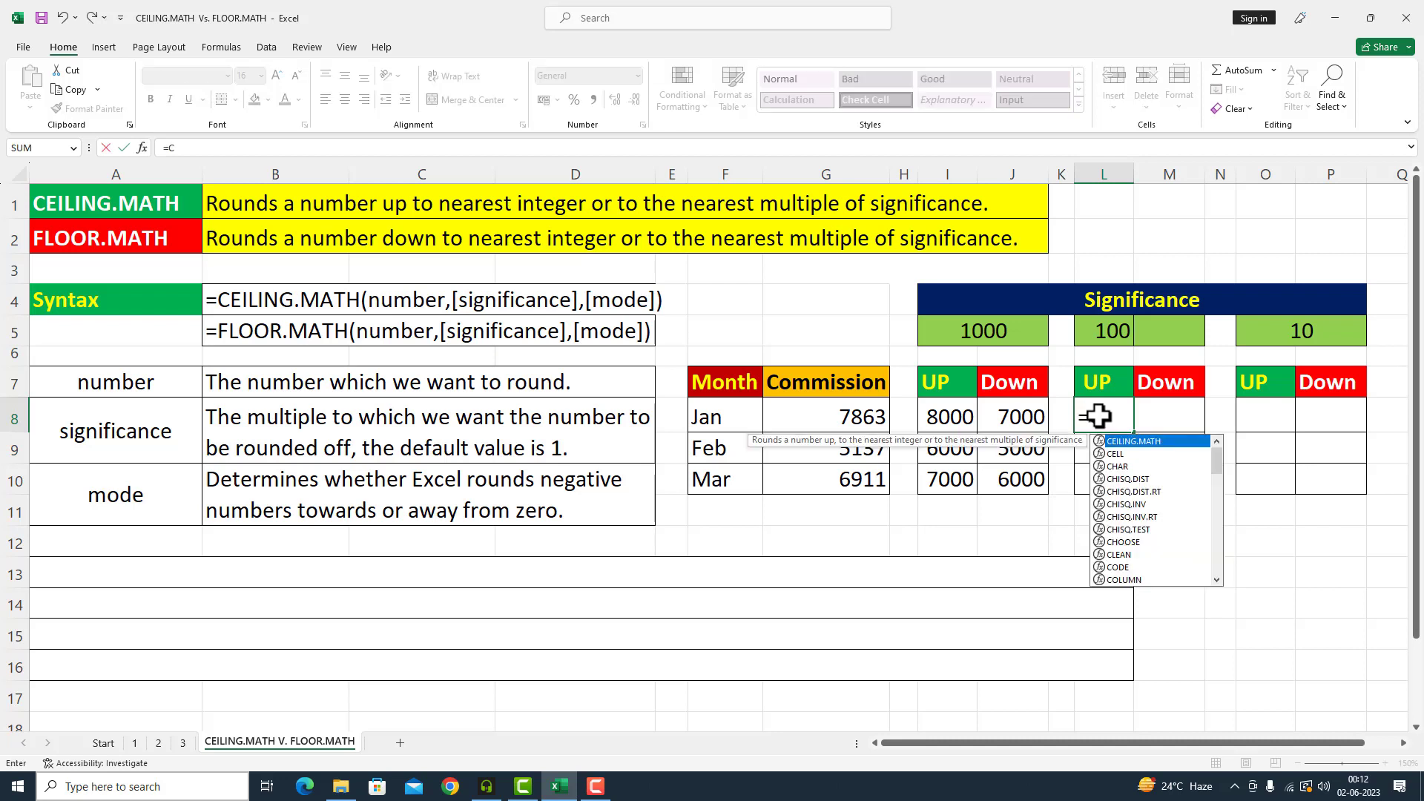
{"action": "type", "text": "EILING."}
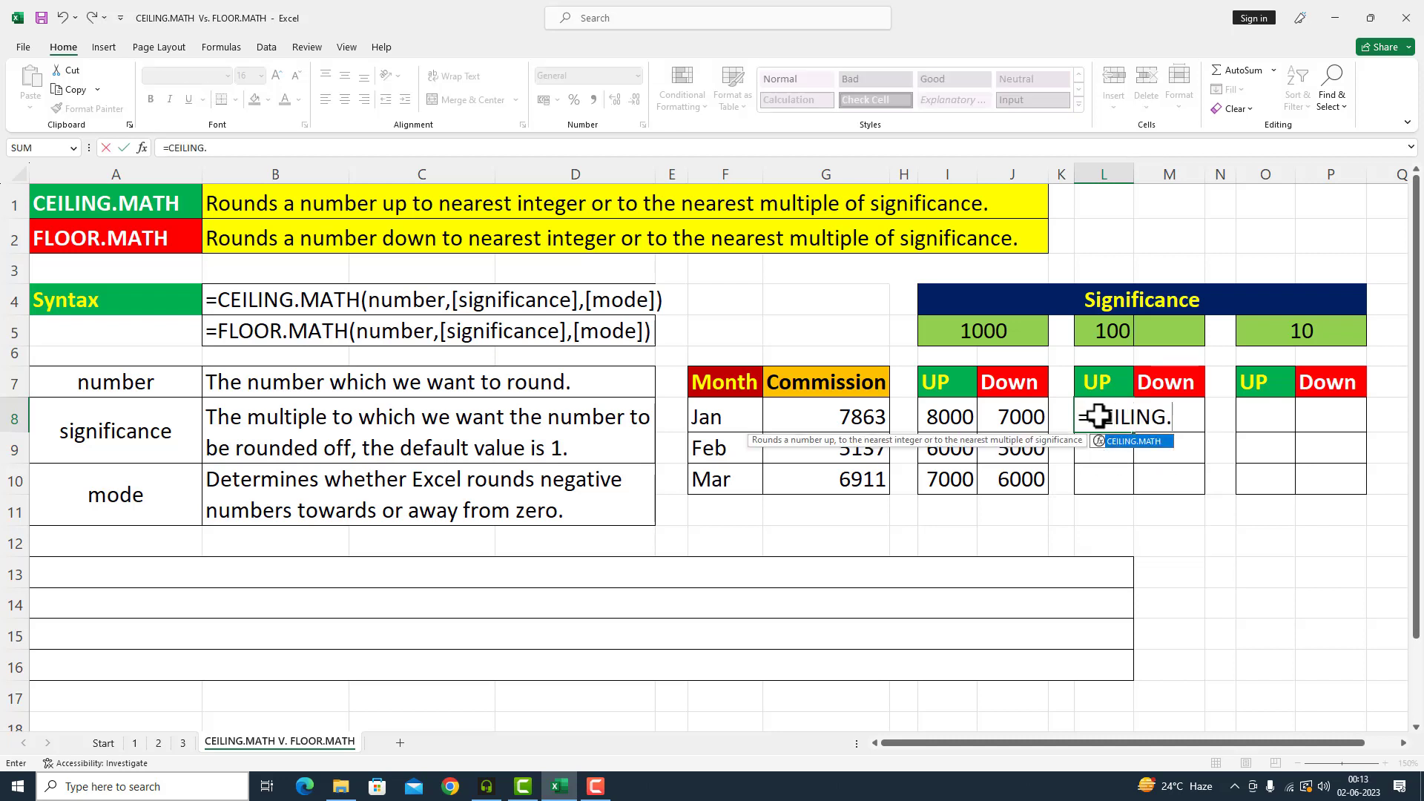
{"action": "key", "text": "Tab"}
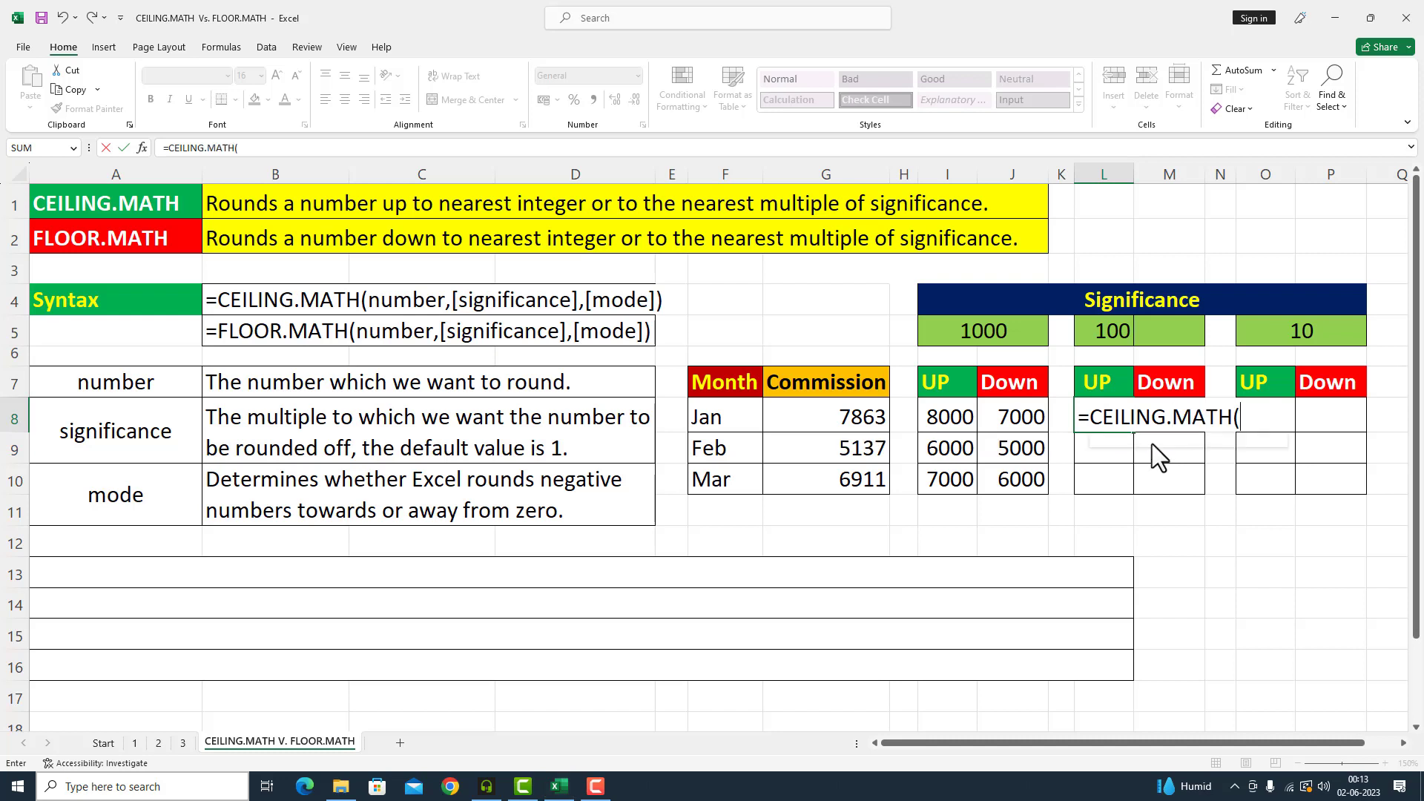
{"action": "left_click", "coordinate": [804, 420]}
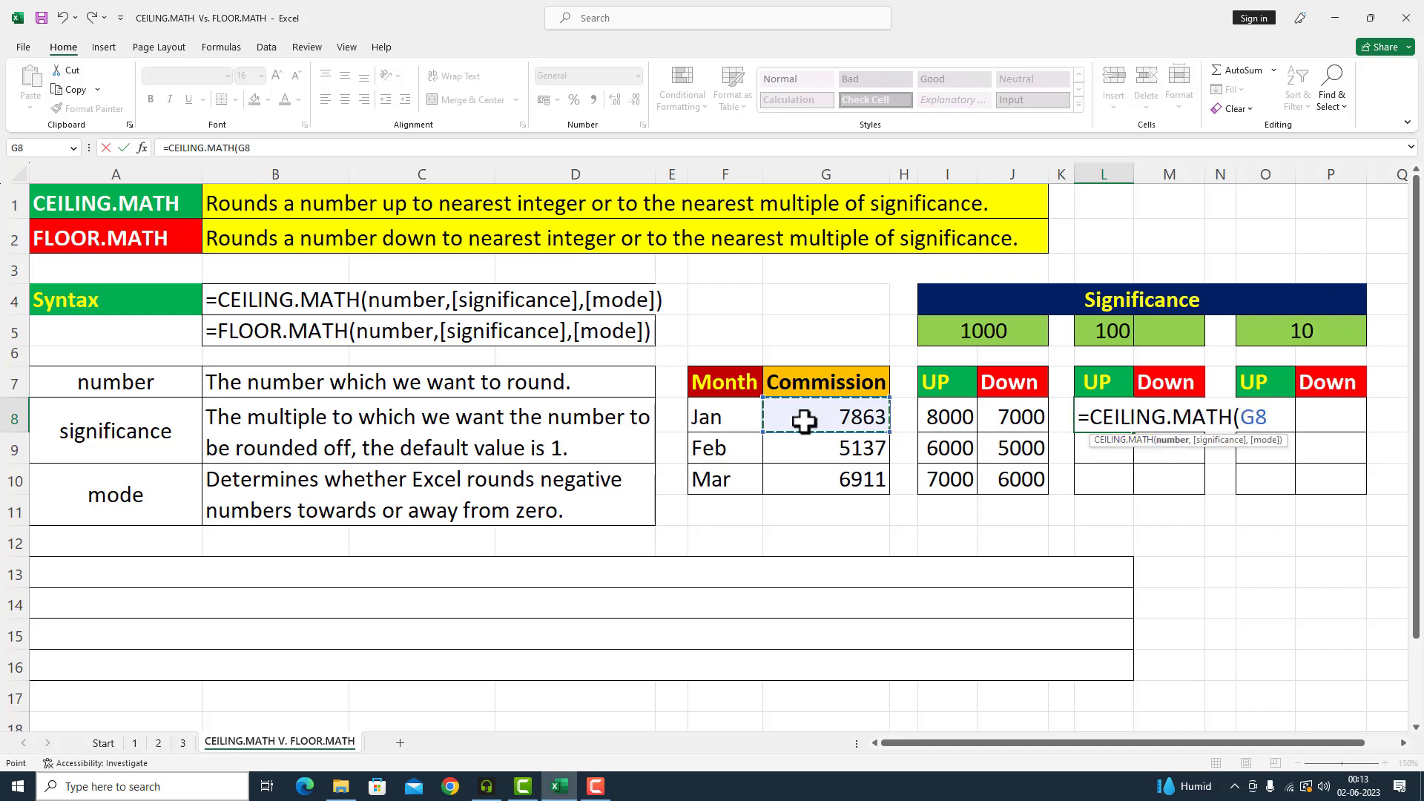
{"action": "type", "text": ","}
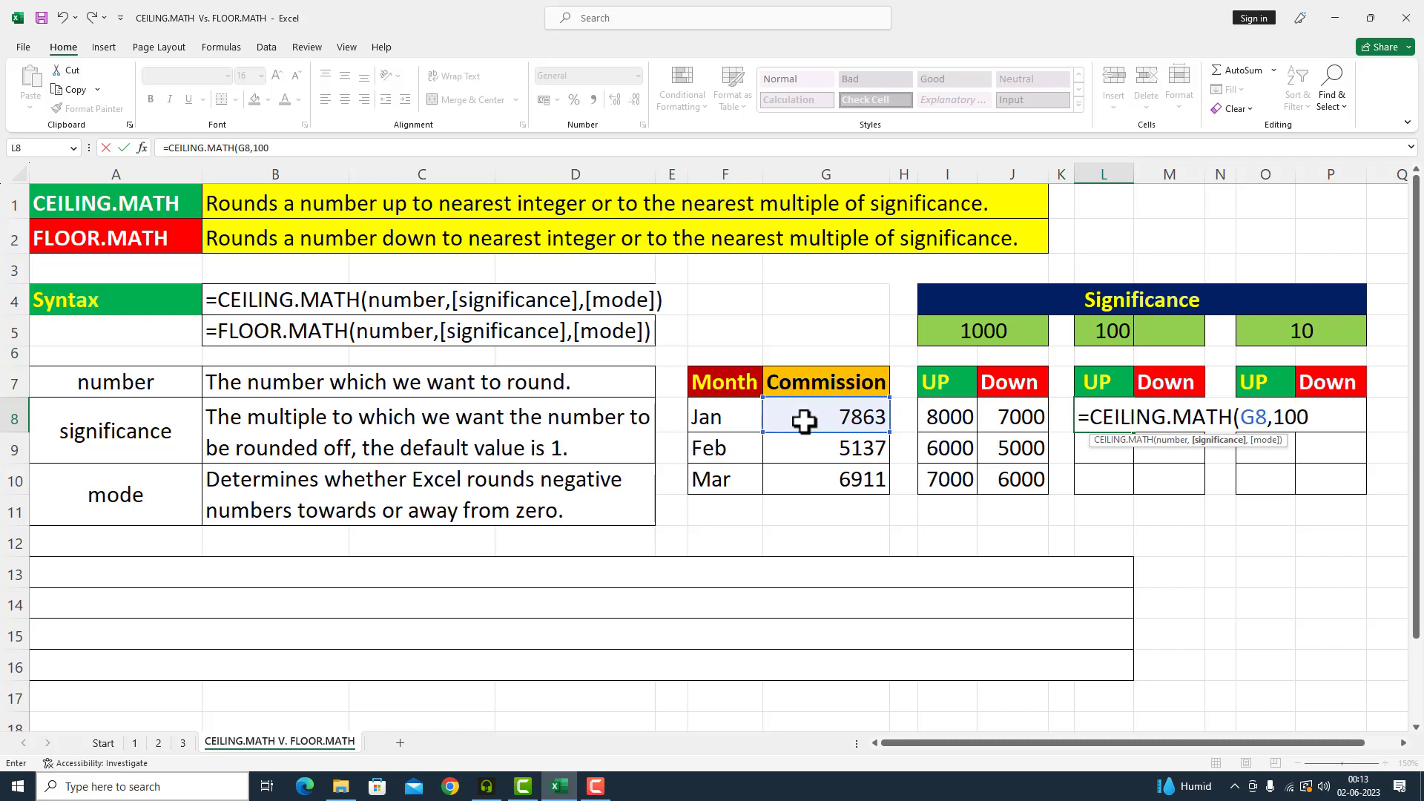
{"action": "type", "text": "100)"}
{"action": "key", "text": "Return"}
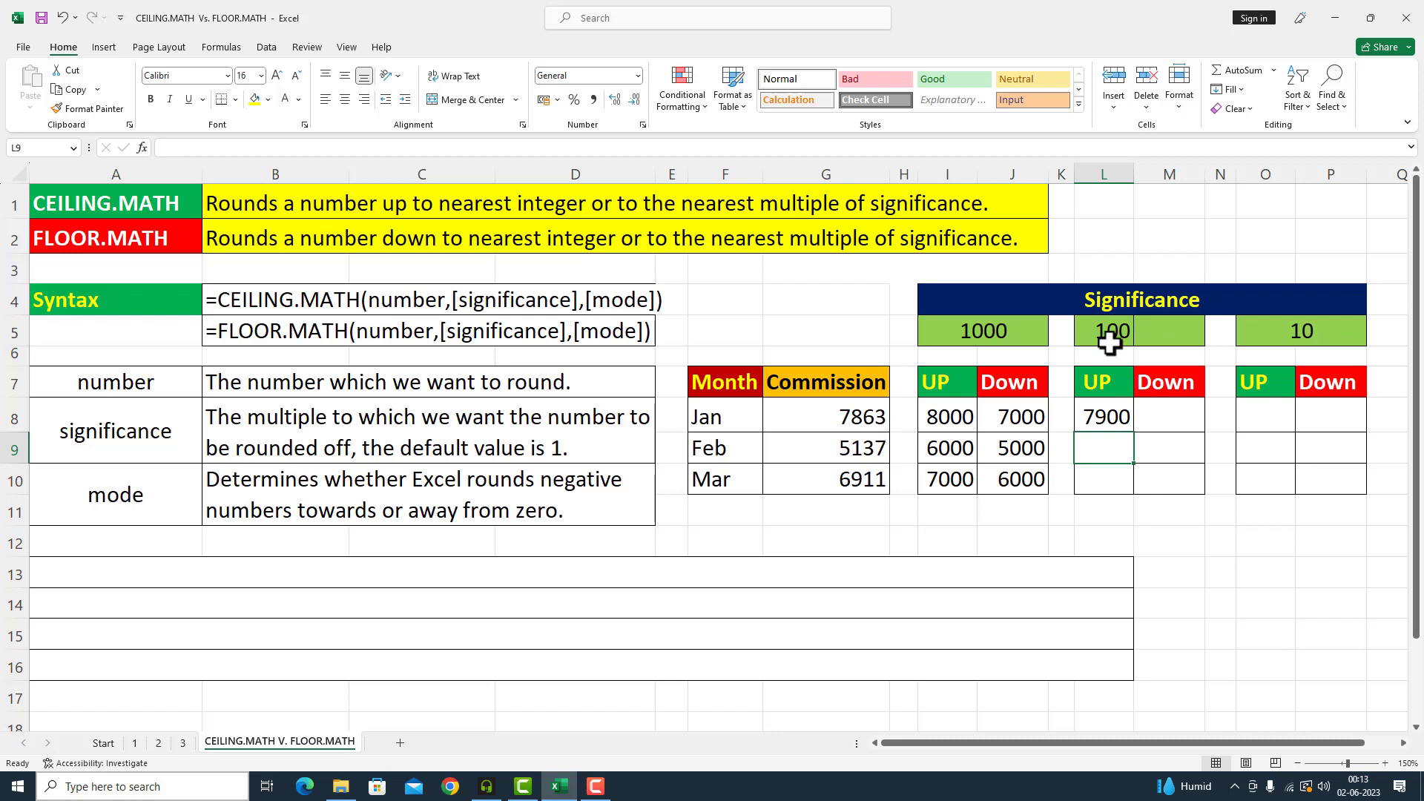
{"action": "left_click", "coordinate": [1110, 413]}
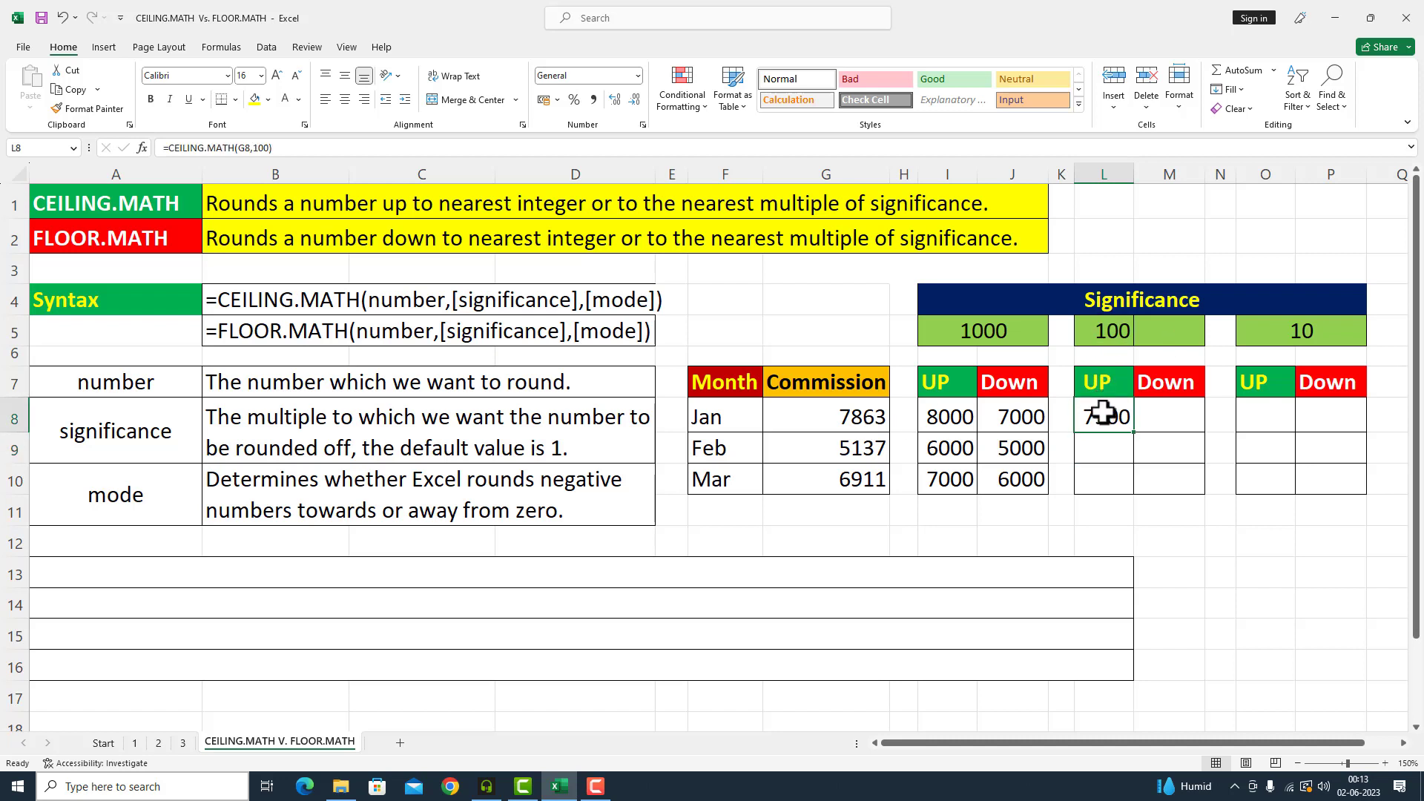
{"action": "left_click_drag", "start_coordinate": [1133, 430], "coordinate": [1131, 490]}
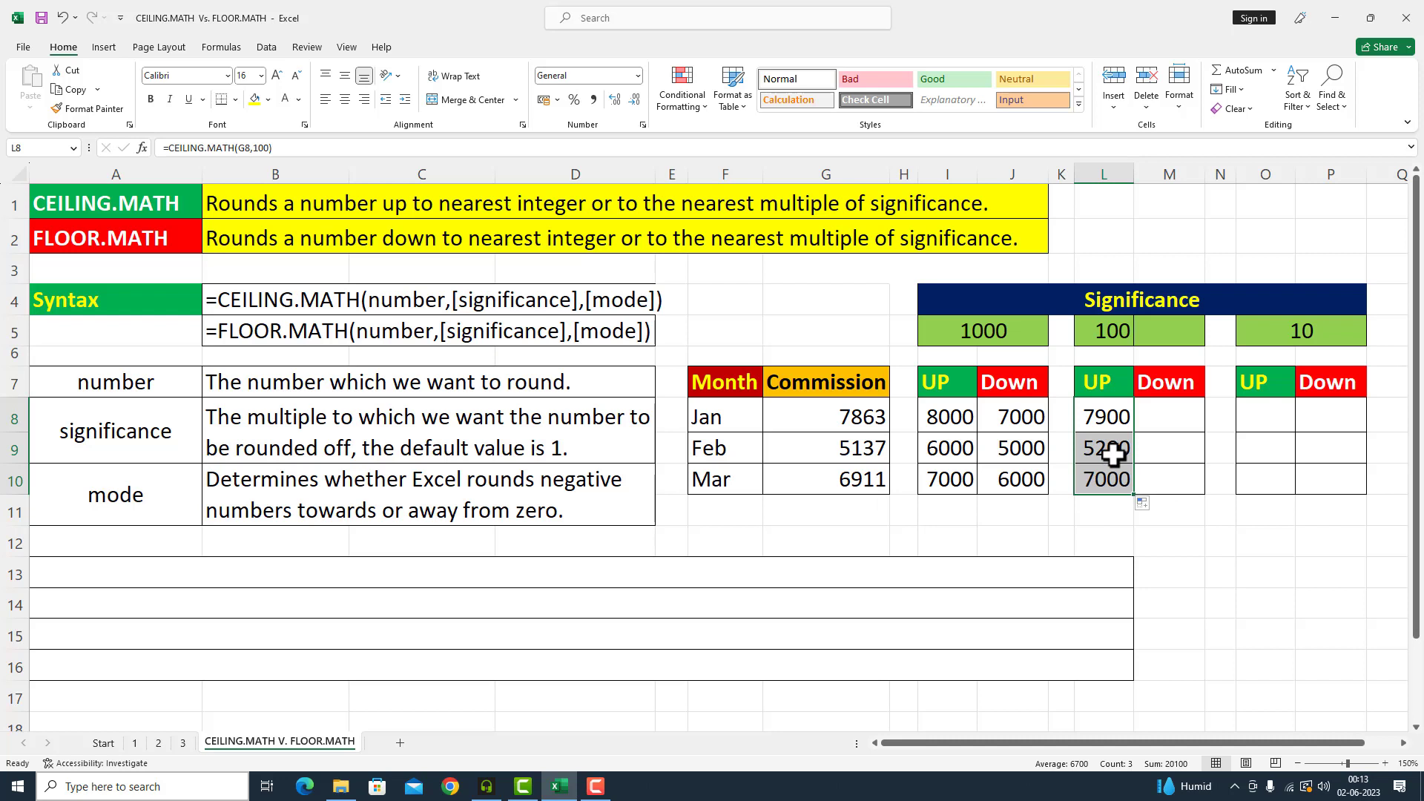
- Enter =FLOOR.MATH(G8,100) in M8 to round the Jan commission down, and fill the formula down through M10
{"action": "left_click", "coordinate": [1151, 415]}
{"action": "type", "text": "="}
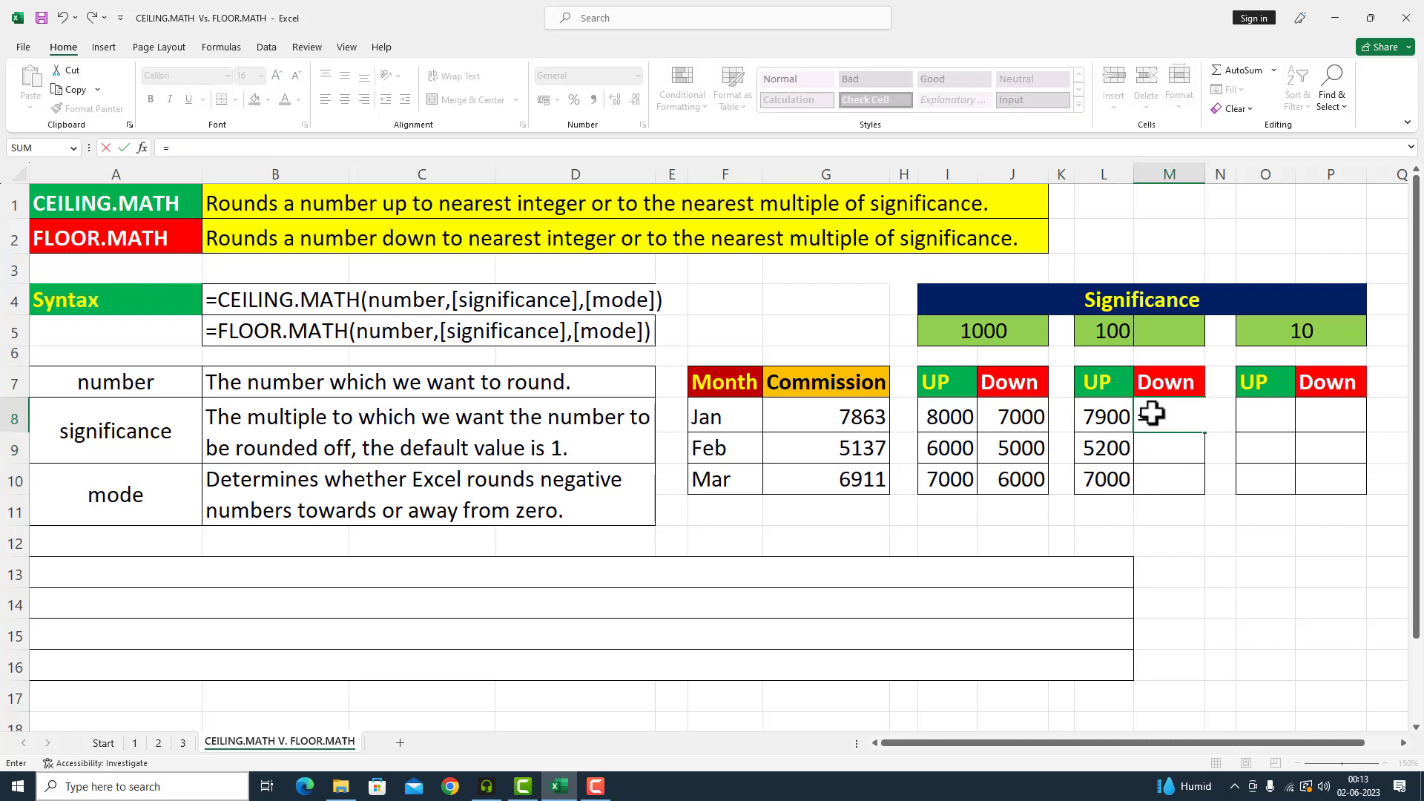
{"action": "type", "text": "FLOOR."}
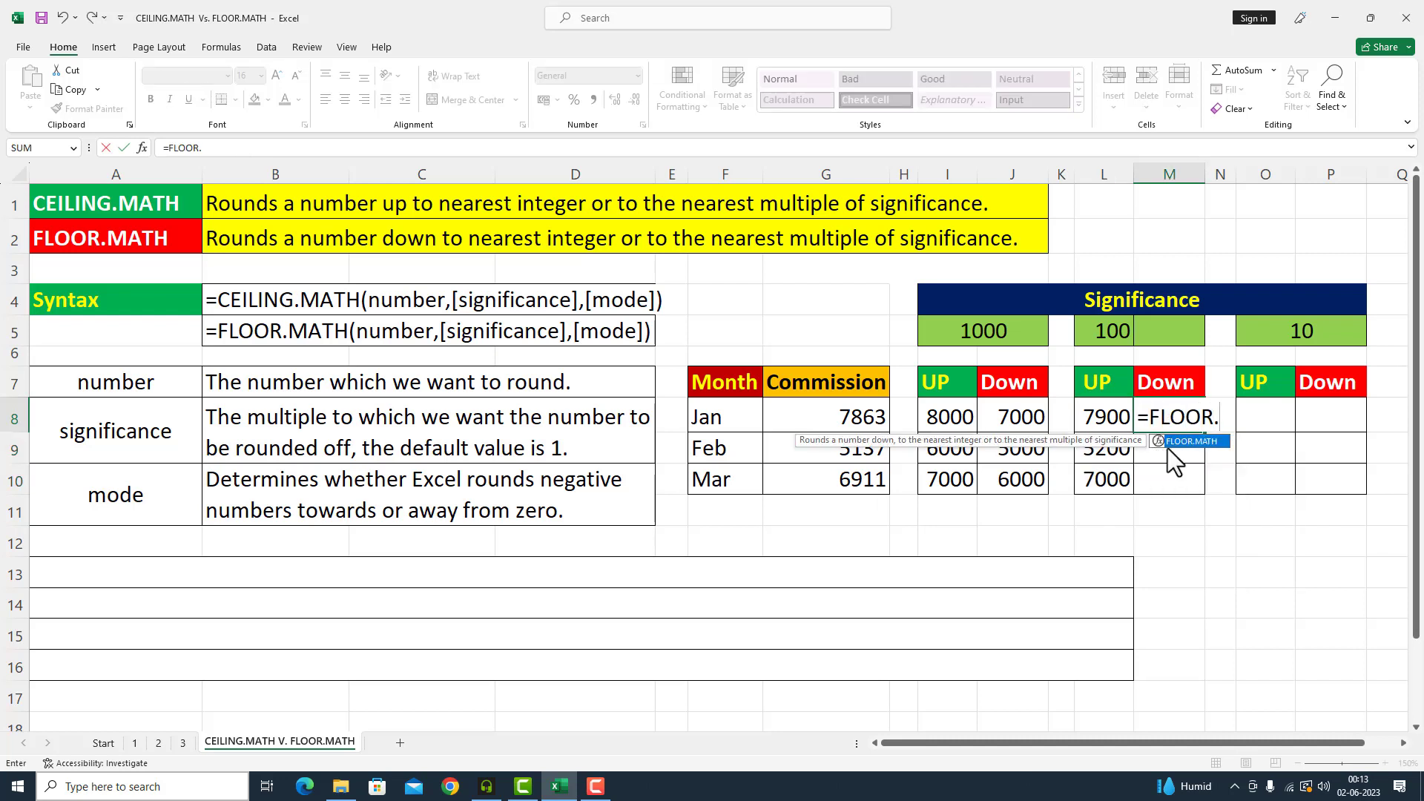
{"action": "double_click", "coordinate": [1198, 442]}
{"action": "left_click", "coordinate": [854, 417]}
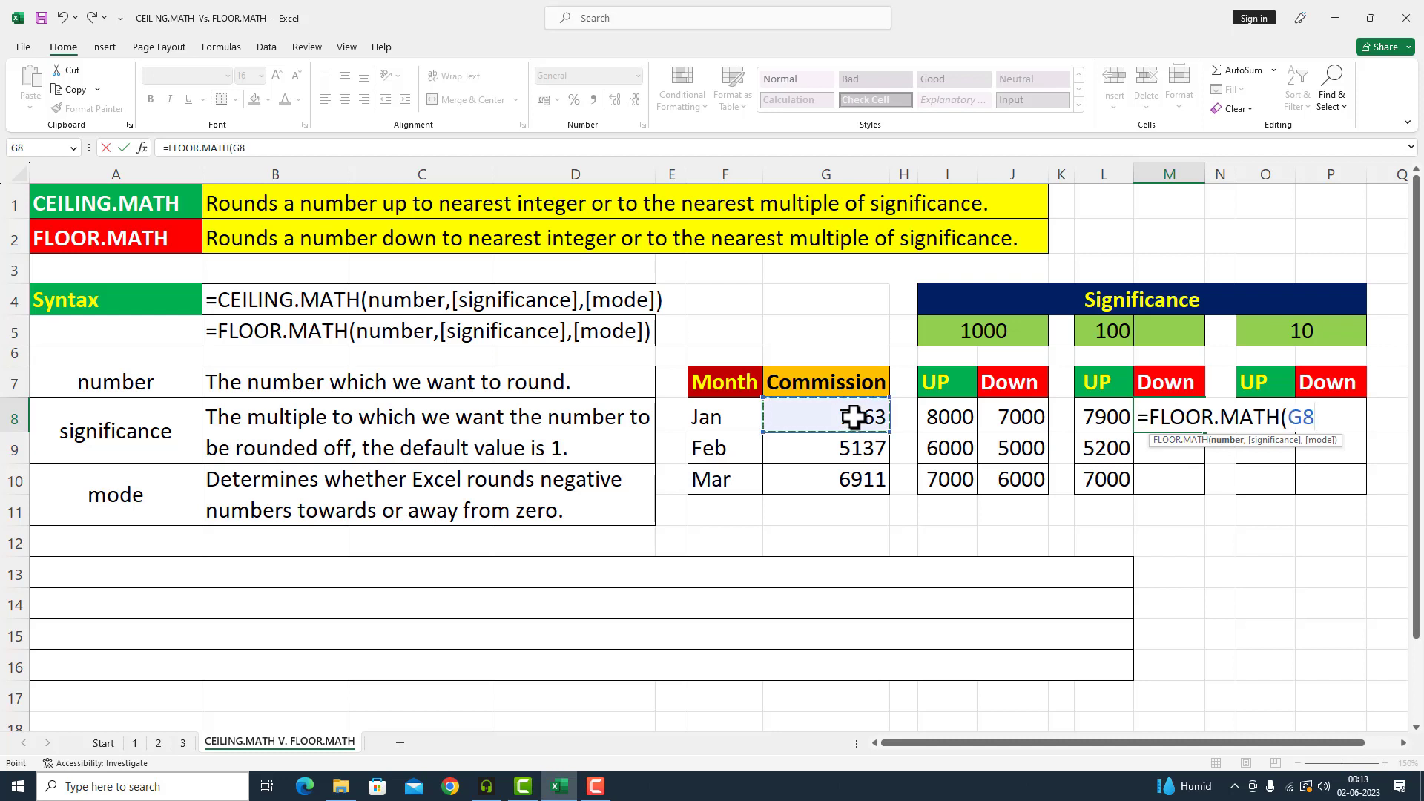
{"action": "type", "text": ",10"}
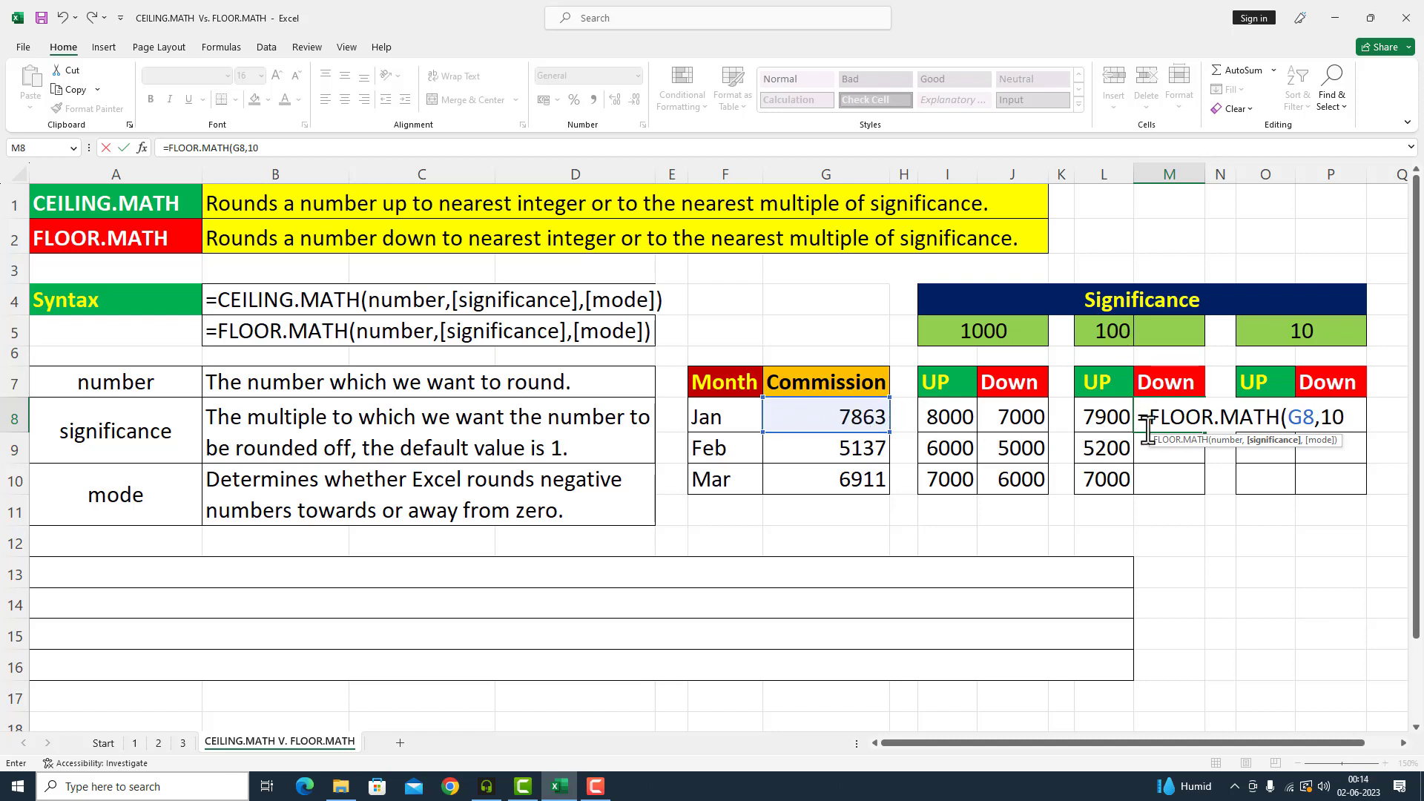
{"action": "type", "text": "0)"}
{"action": "key", "text": "Return"}
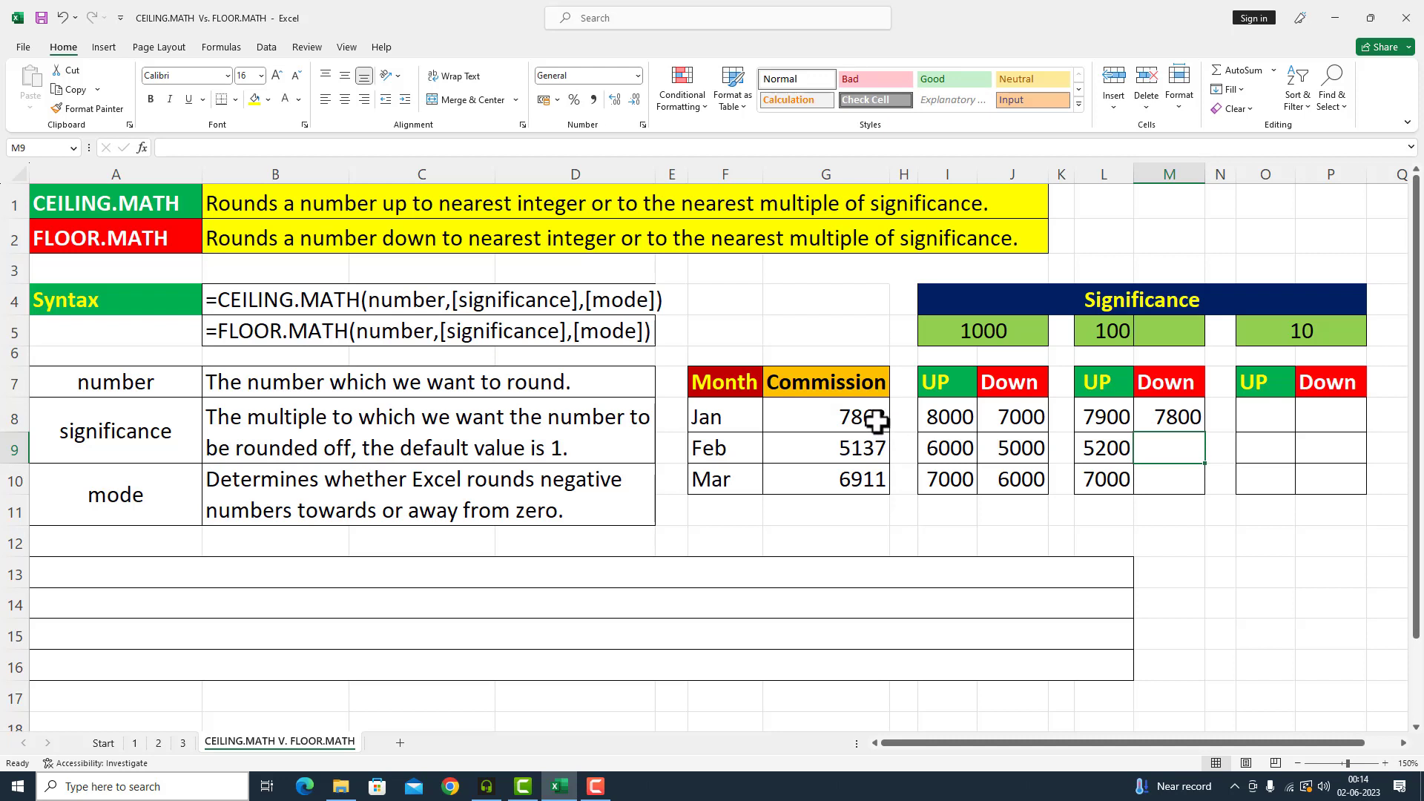
{"action": "left_click", "coordinate": [1193, 419]}
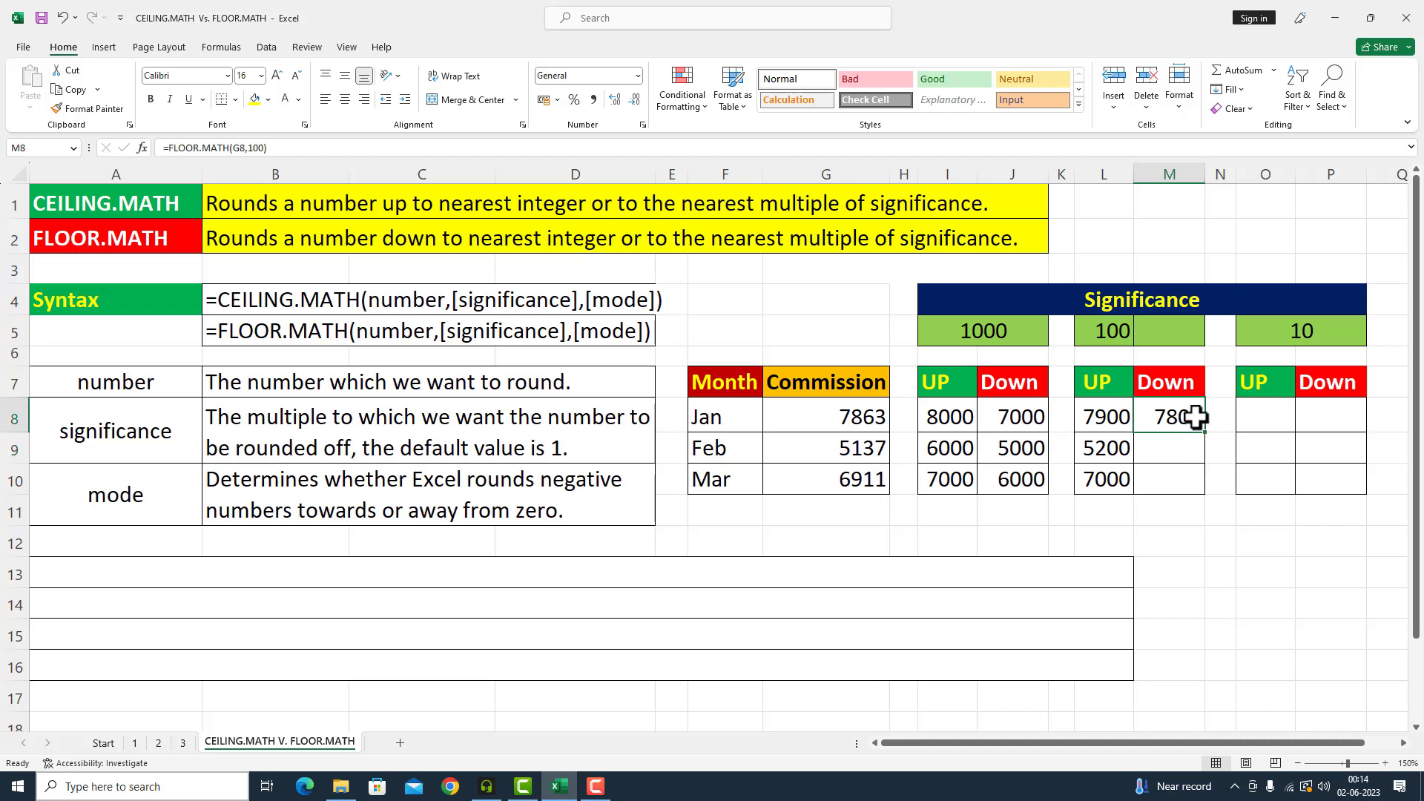
{"action": "left_click_drag", "start_coordinate": [1204, 437], "coordinate": [1202, 485]}
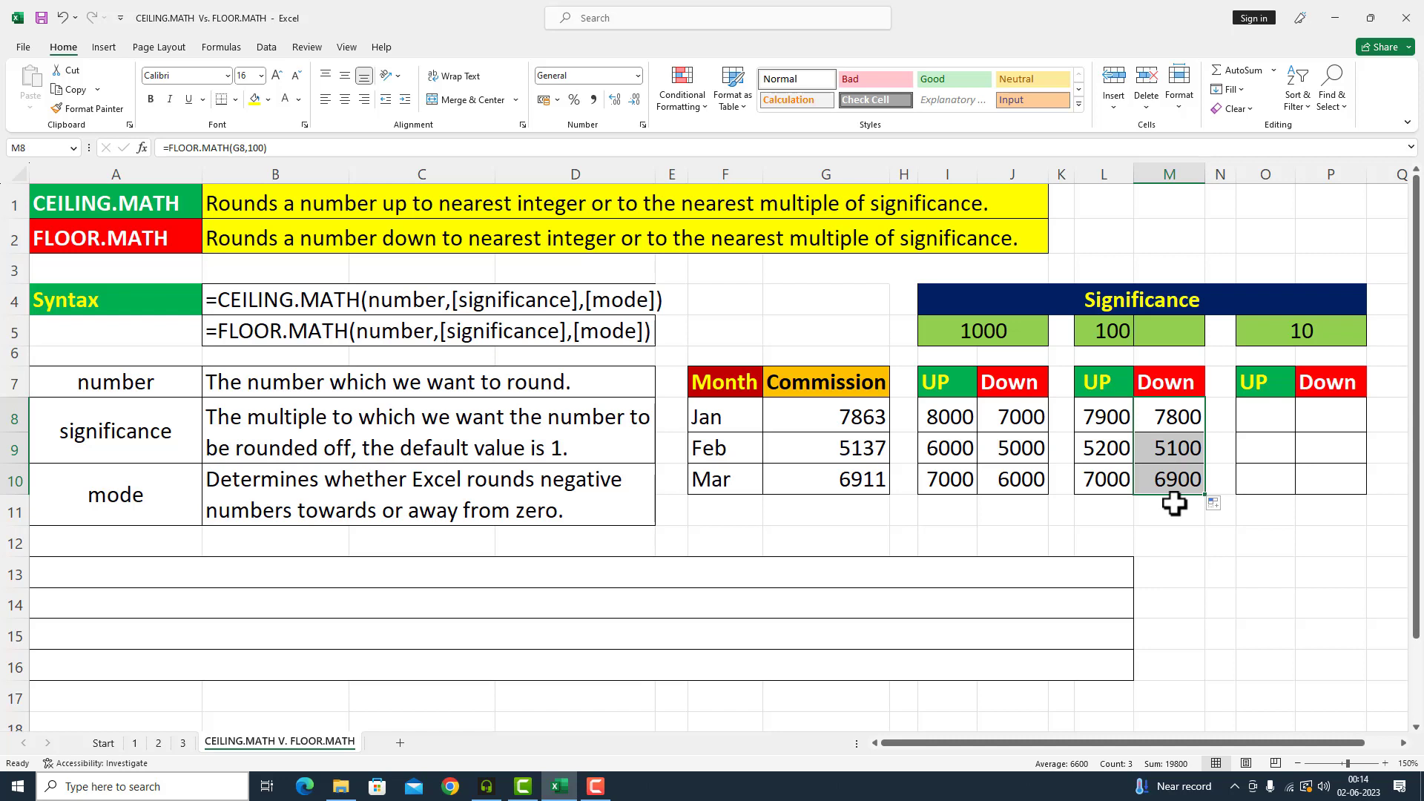
- Enter =CEILING.MATH(G8,10) in O8 to round the Jan commission up, and fill the formula down through O10
{"action": "left_click", "coordinate": [1261, 412]}
{"action": "type", "text": "="}
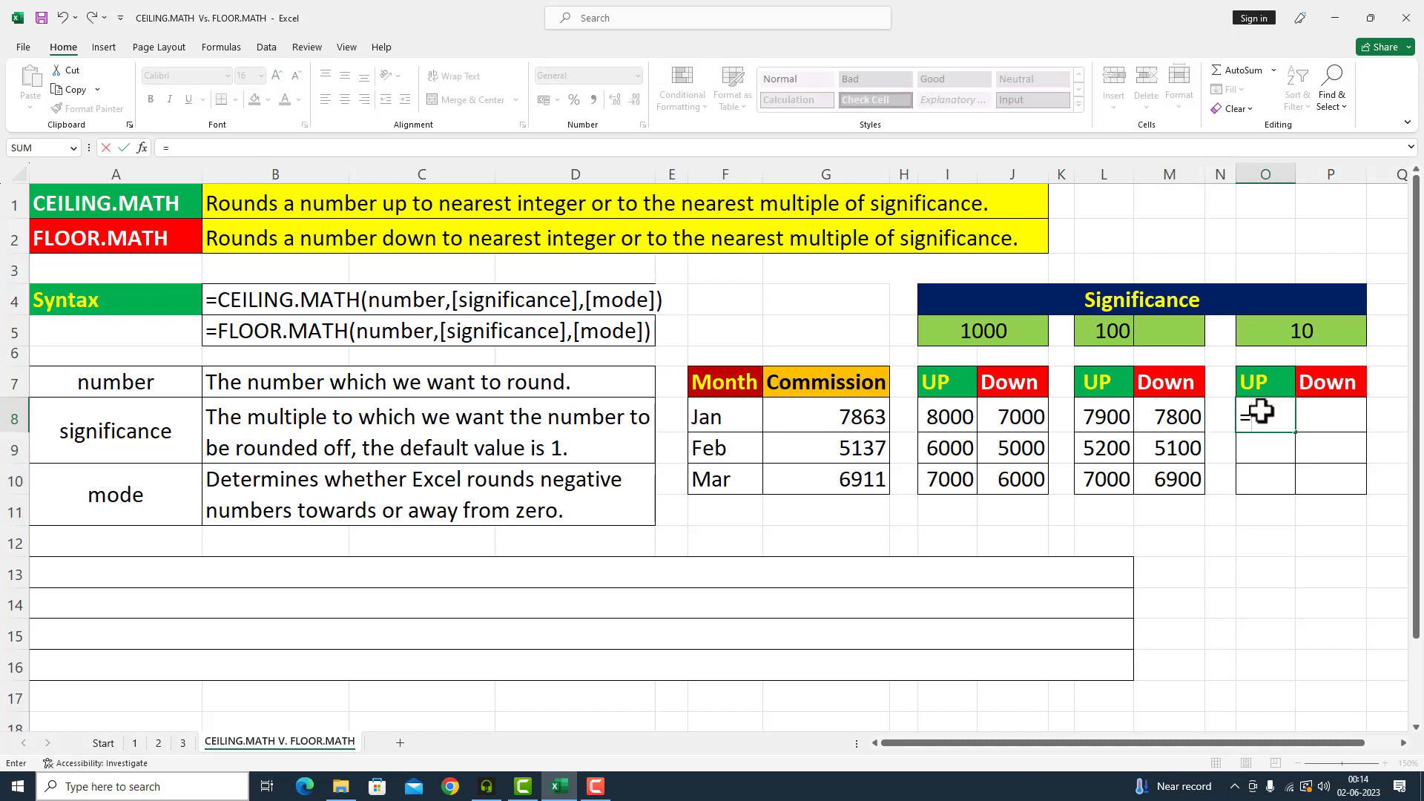
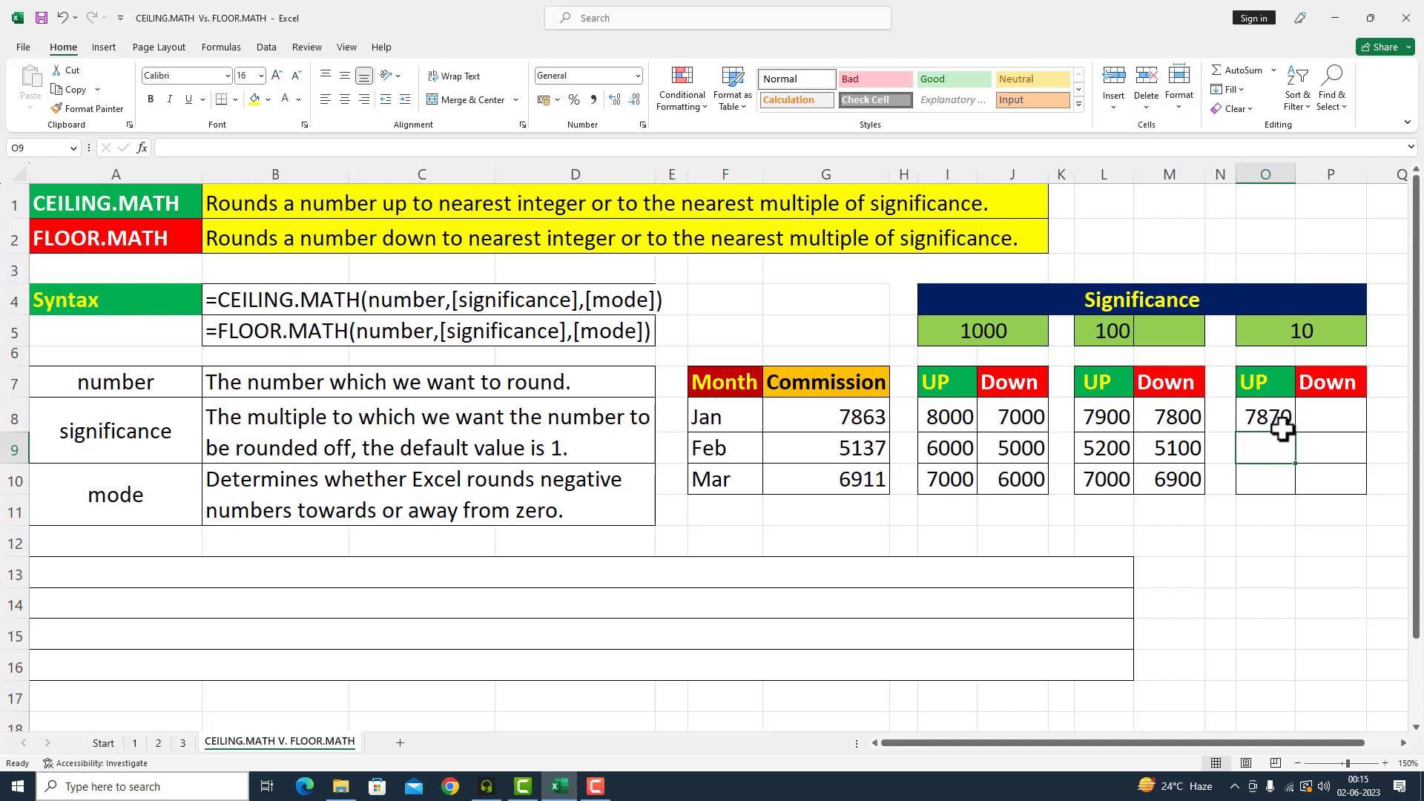
{"action": "left_click", "coordinate": [1283, 429]}
{"action": "left_click_drag", "start_coordinate": [1295, 431], "coordinate": [1297, 491]}
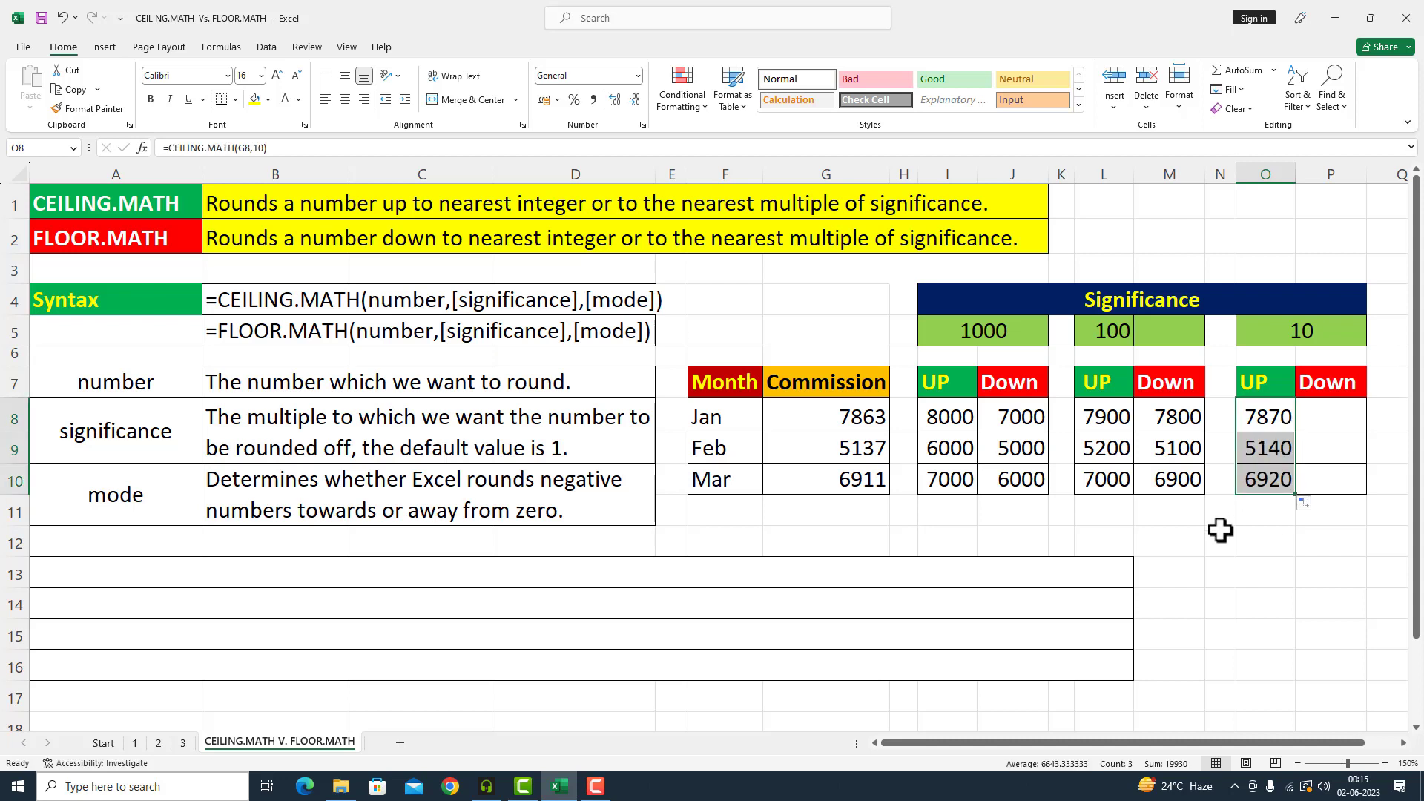
- Enter =FLOOR.MATH(G8,10) in P8 to round the Jan commission down, and fill the formula down through P10
{"action": "left_click", "coordinate": [1312, 415]}
{"action": "type", "text": "=F"}
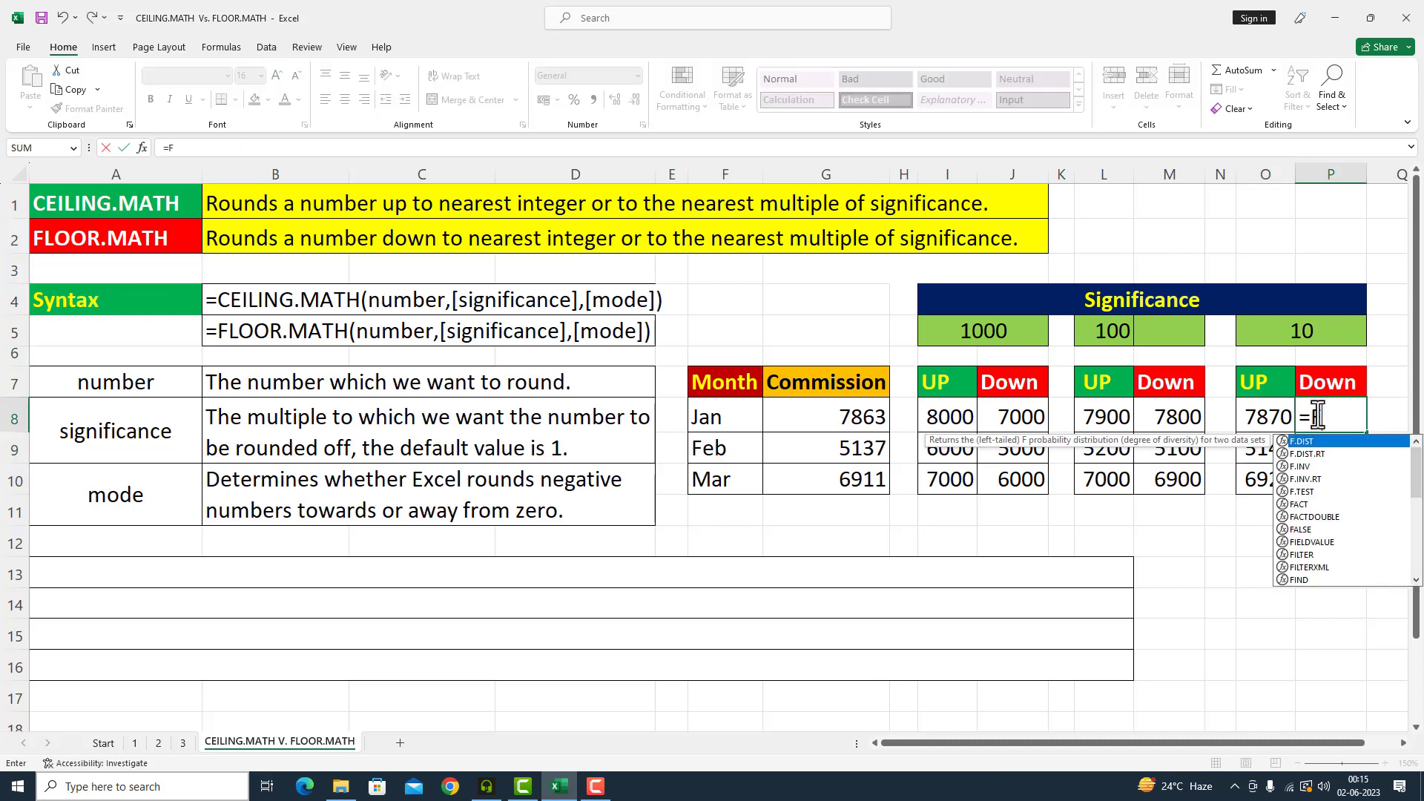
{"action": "type", "text": "LOOR.M"}
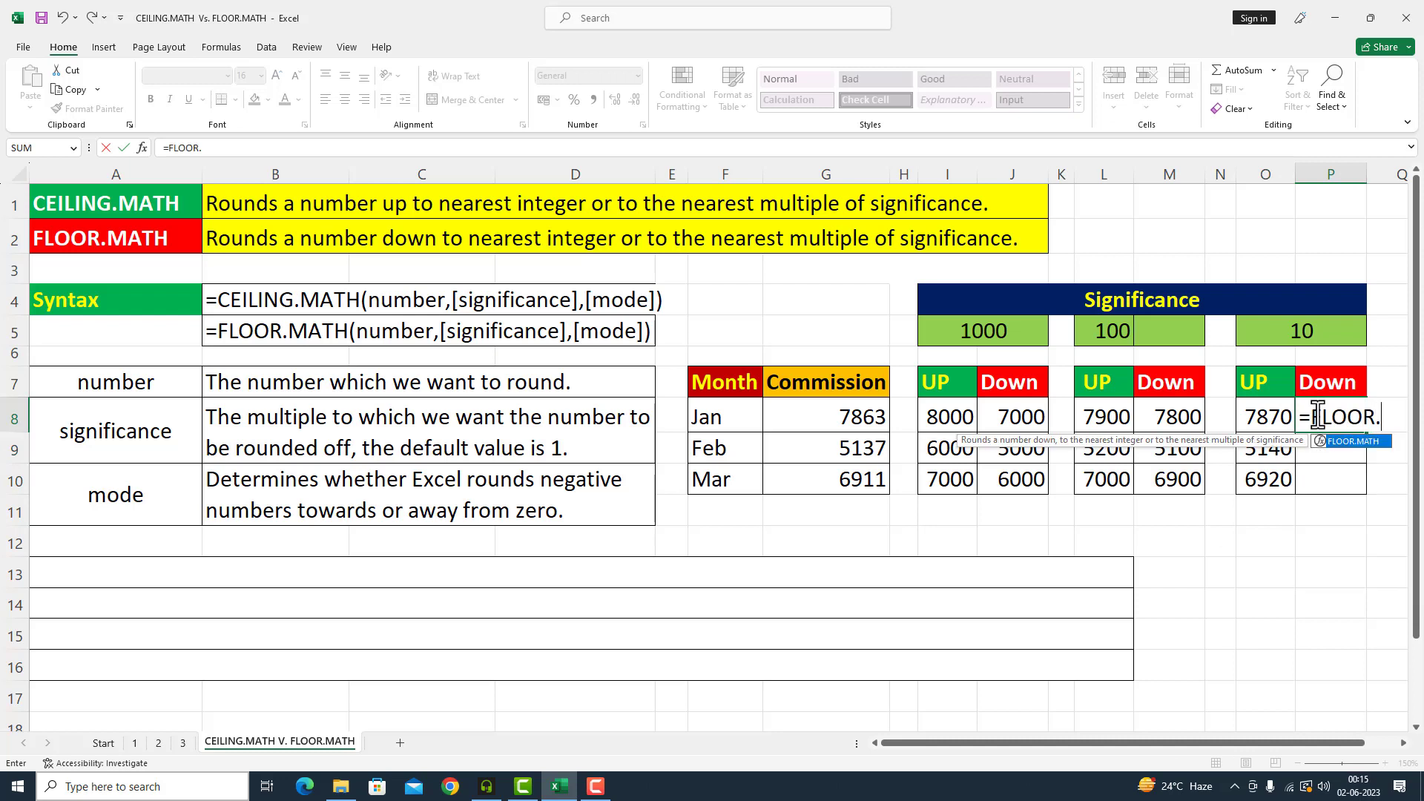
{"action": "double_click", "coordinate": [1359, 443]}
{"action": "left_click", "coordinate": [853, 419]}
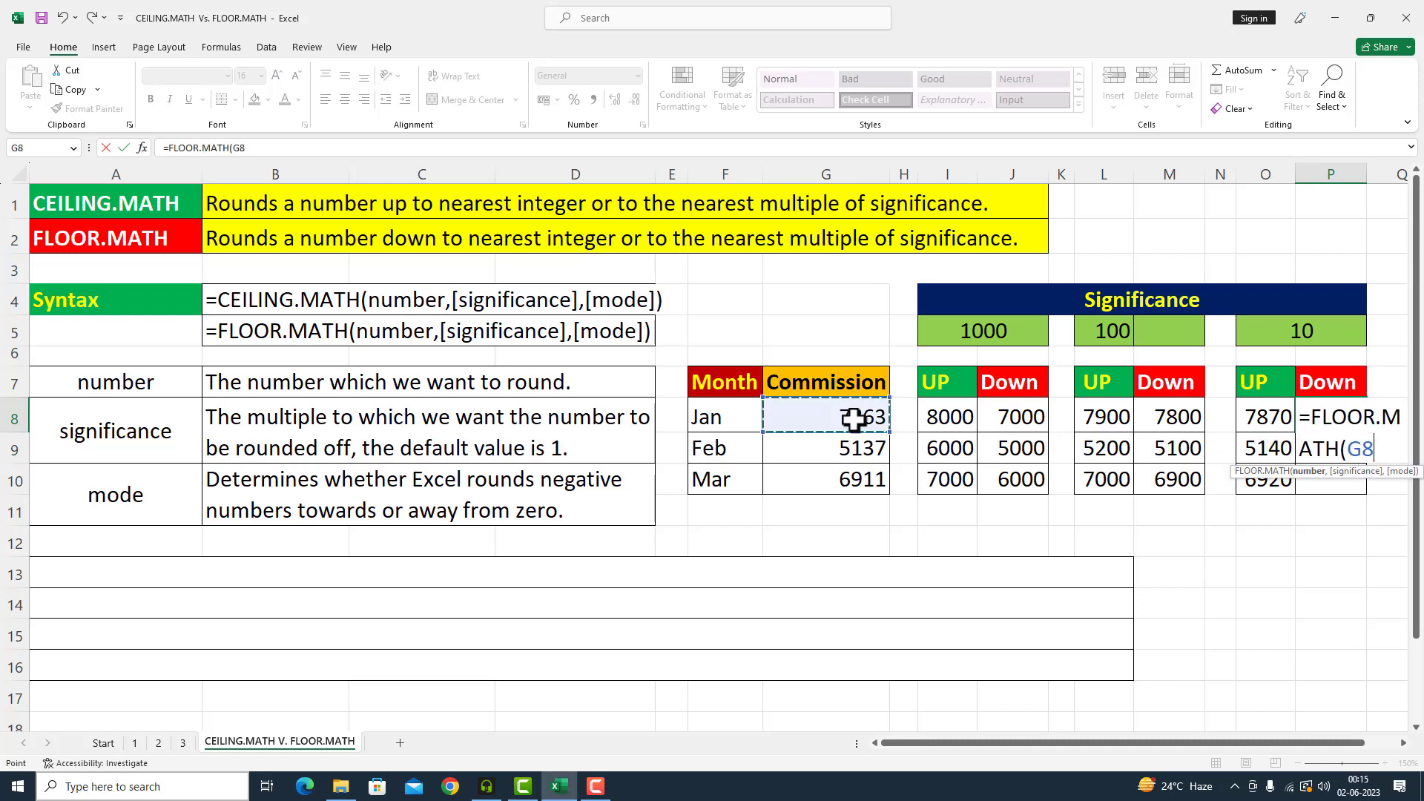
{"action": "type", "text": ","}
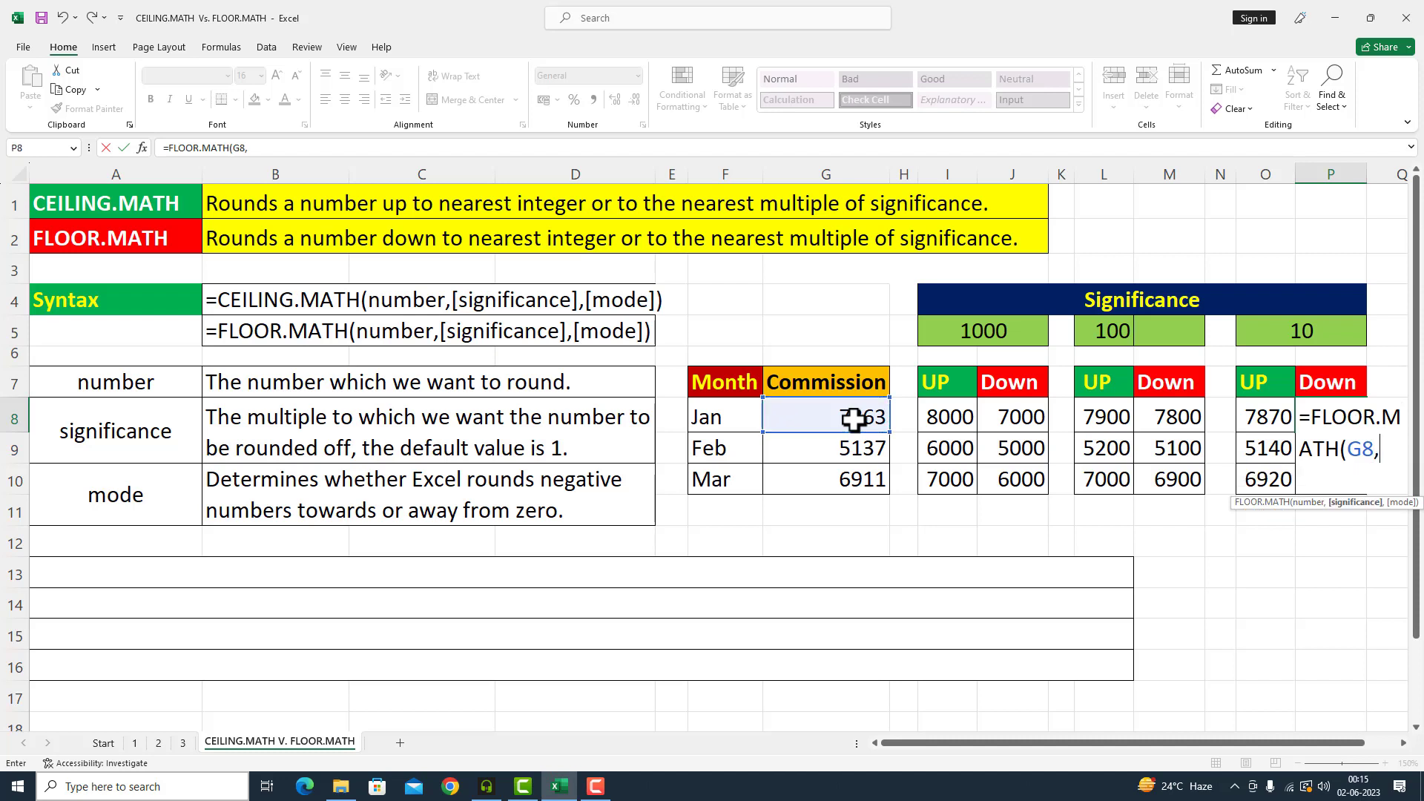
{"action": "type", "text": "10)"}
{"action": "key", "text": "Return"}
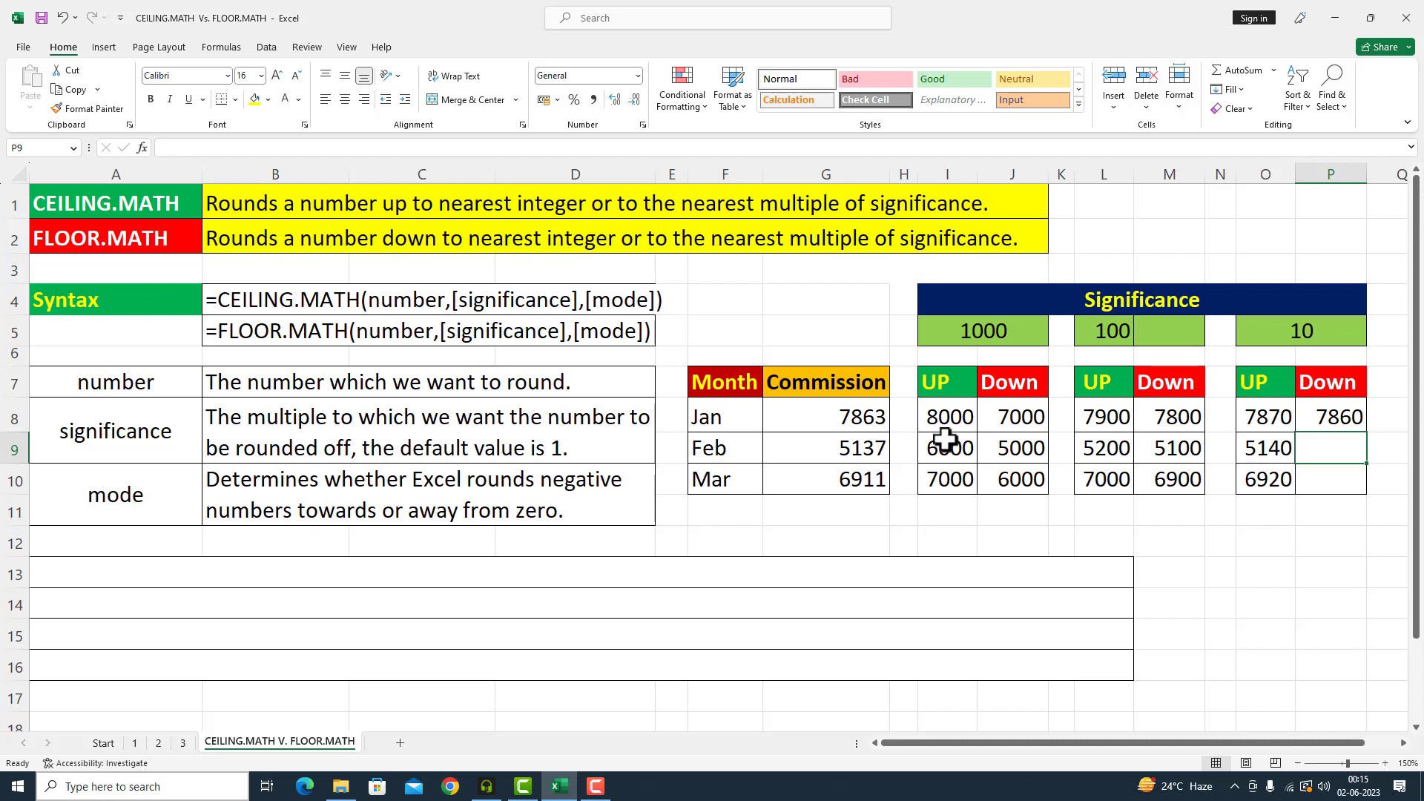
{"action": "left_click", "coordinate": [1350, 419]}
{"action": "left_click_drag", "start_coordinate": [1367, 433], "coordinate": [1362, 494]}
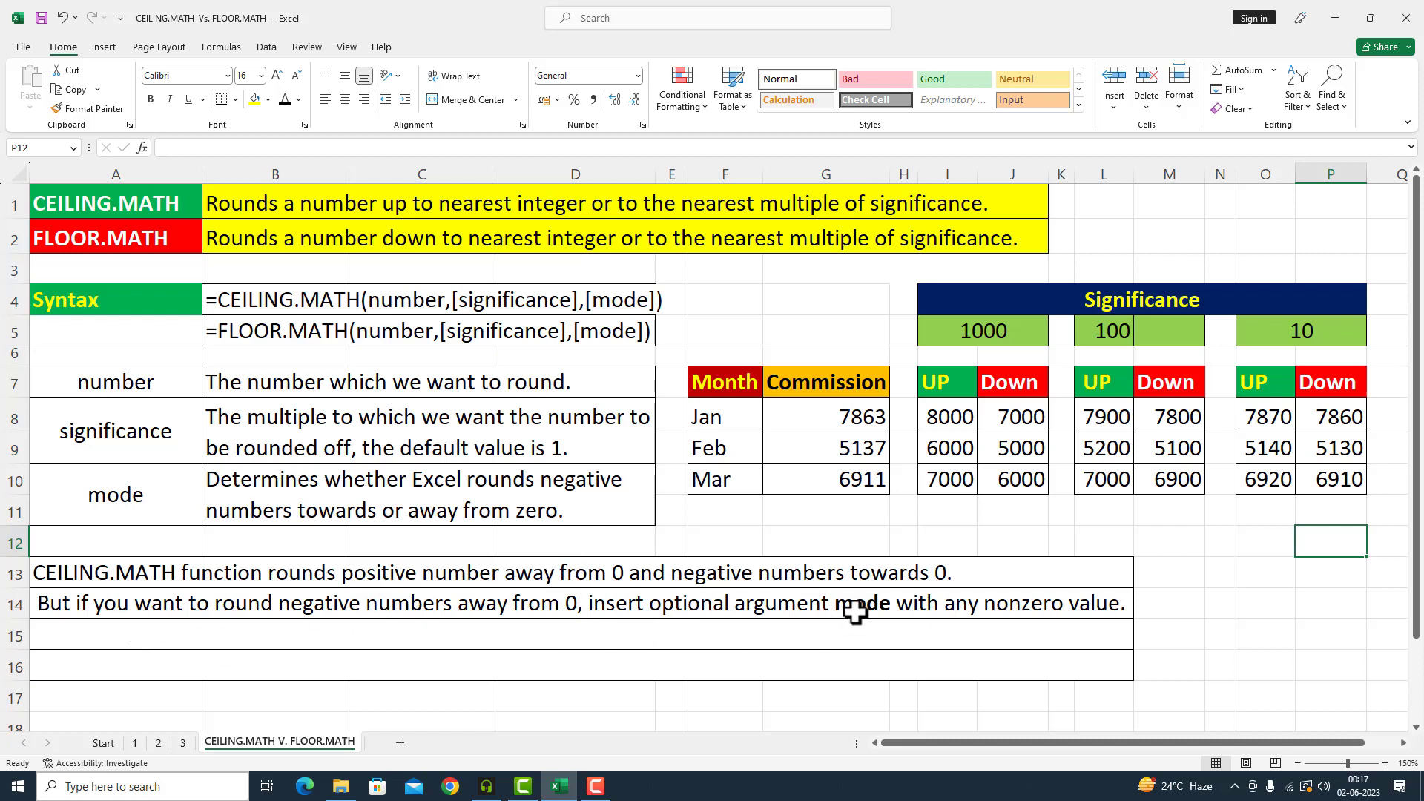
- Reveal the hidden FLOOR.MATH notes in rows 15 and 16 by setting their font colour to black
{"action": "left_click_drag", "start_coordinate": [62, 635], "coordinate": [249, 649]}
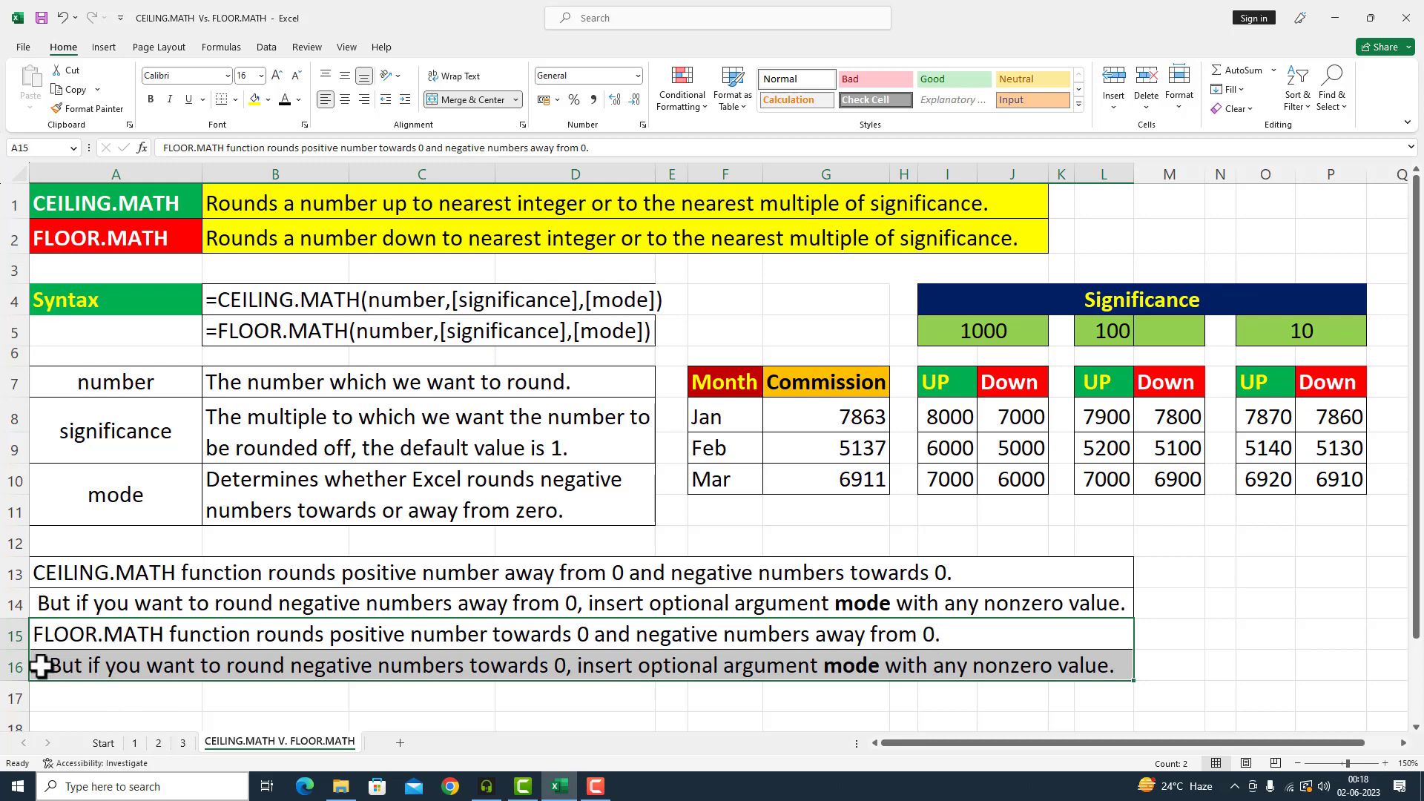
{"action": "left_click", "coordinate": [133, 686]}
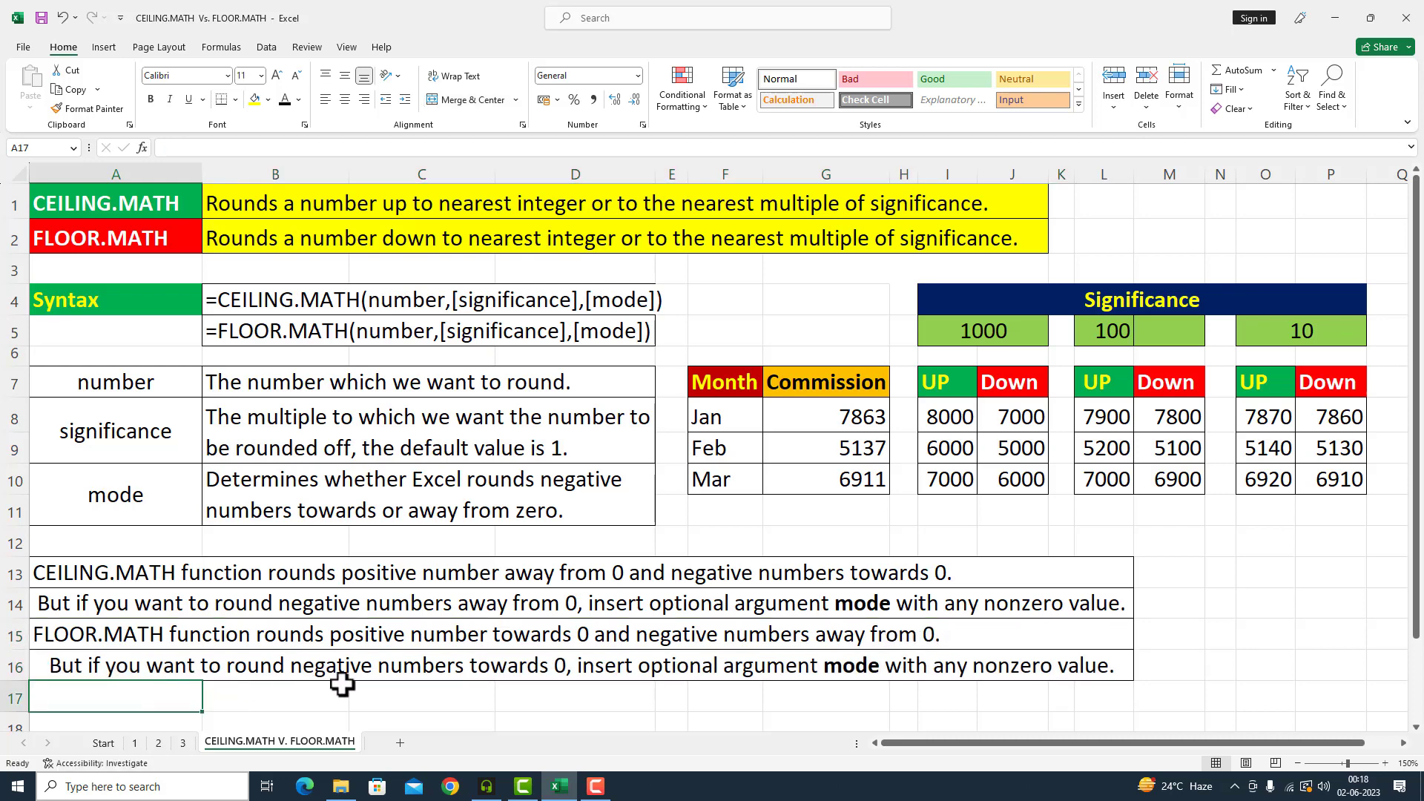